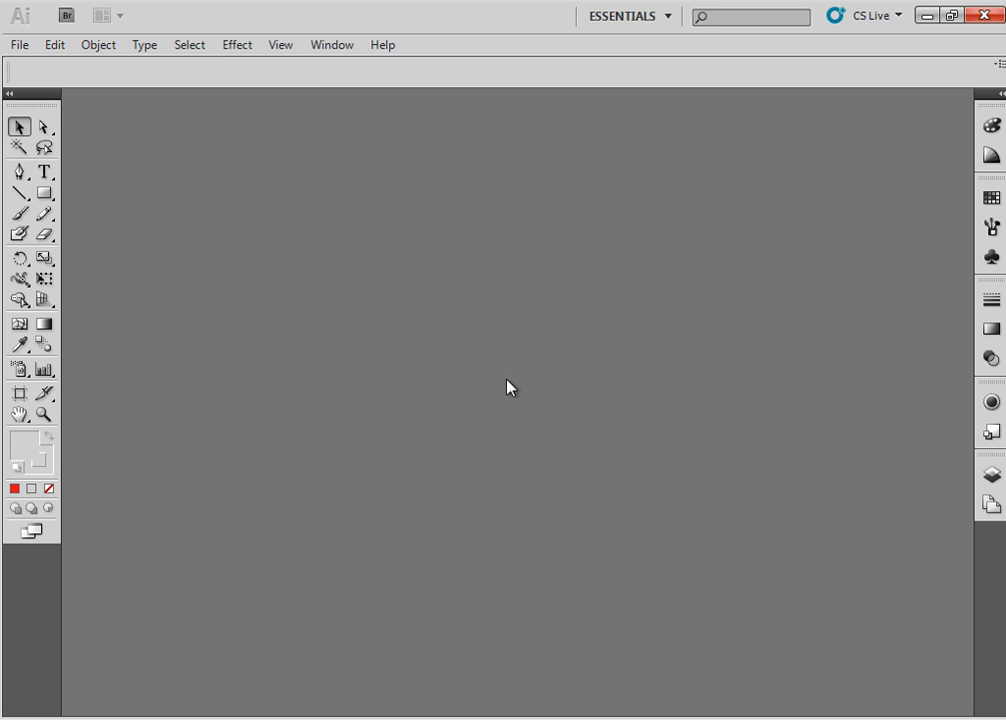
# Show the Pathfinder and Align panels in the workspace.
pyautogui.click(331, 45)
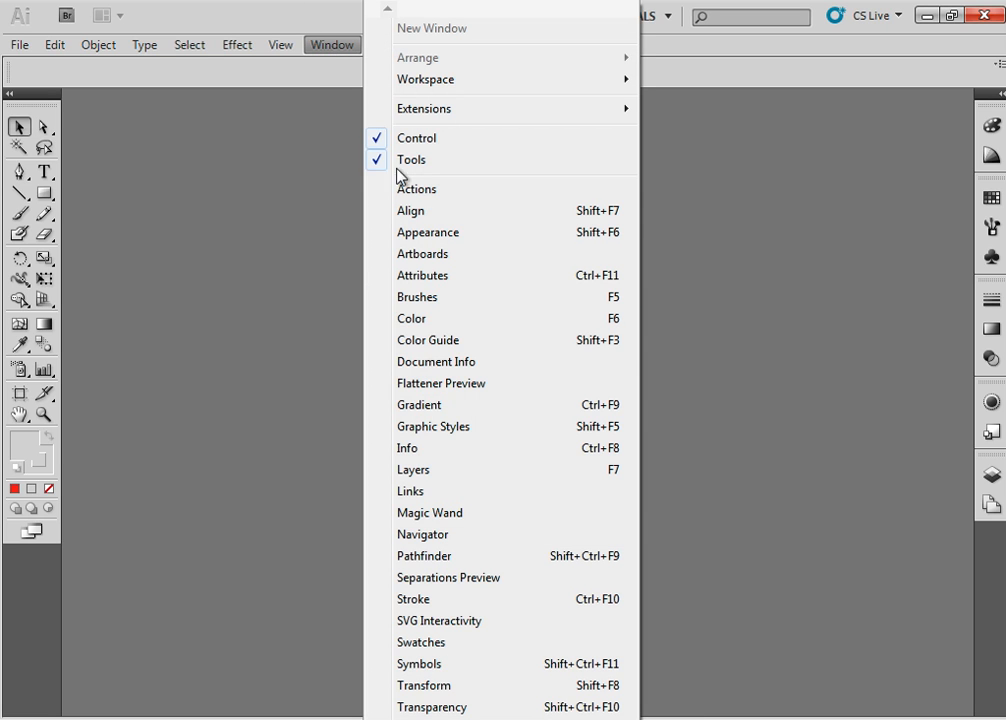
pyautogui.click(419, 559)
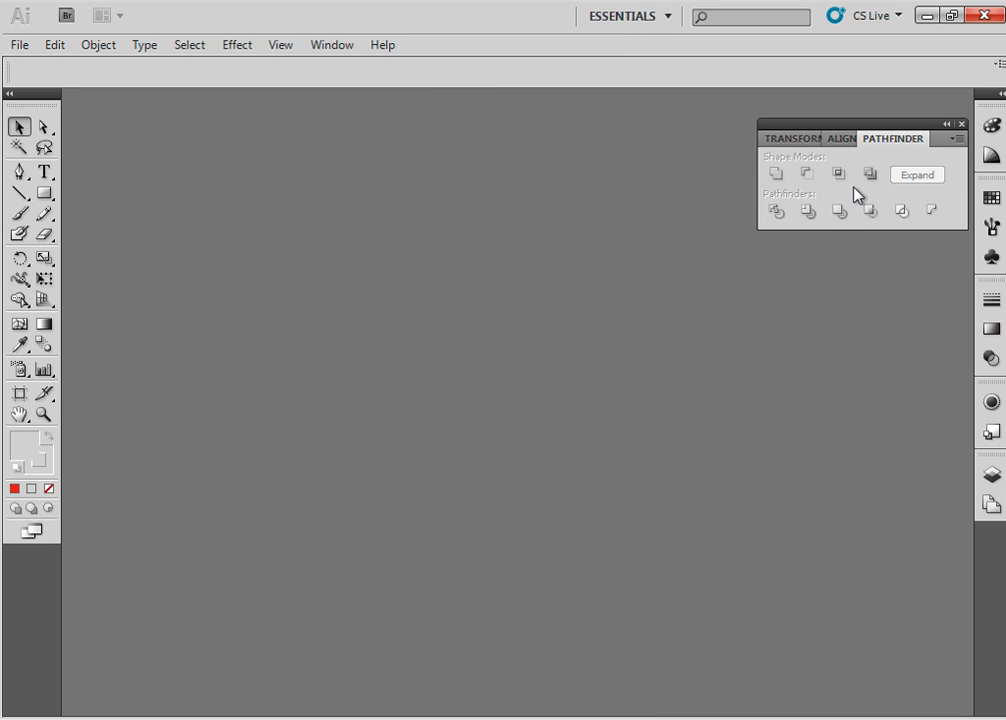
pyautogui.click(330, 49)
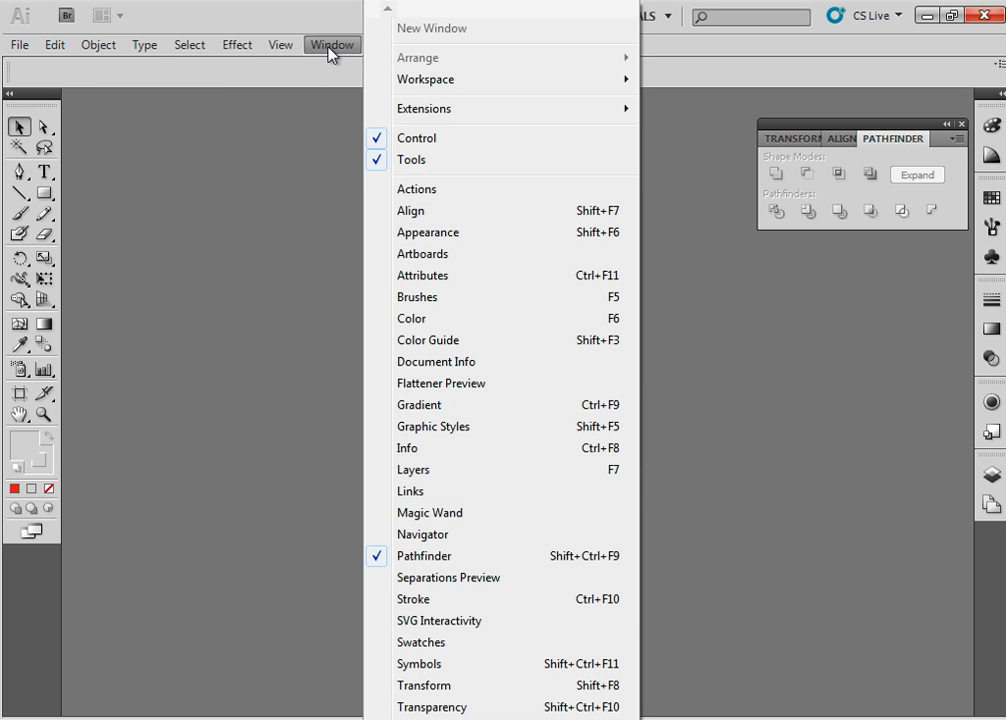
pyautogui.click(420, 212)
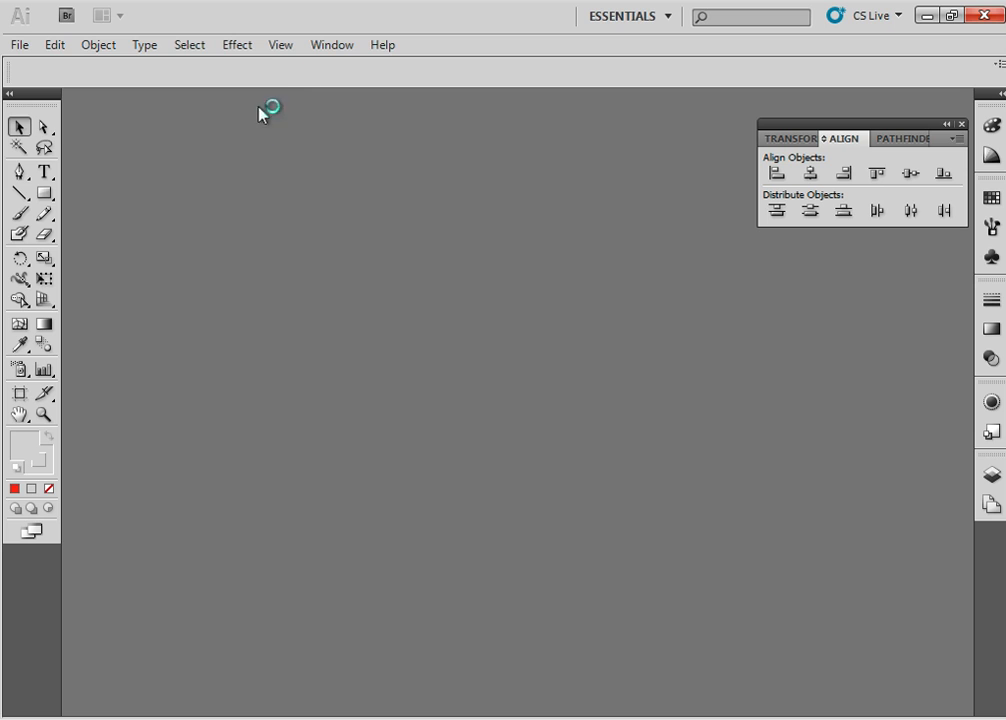
pyautogui.click(321, 46)
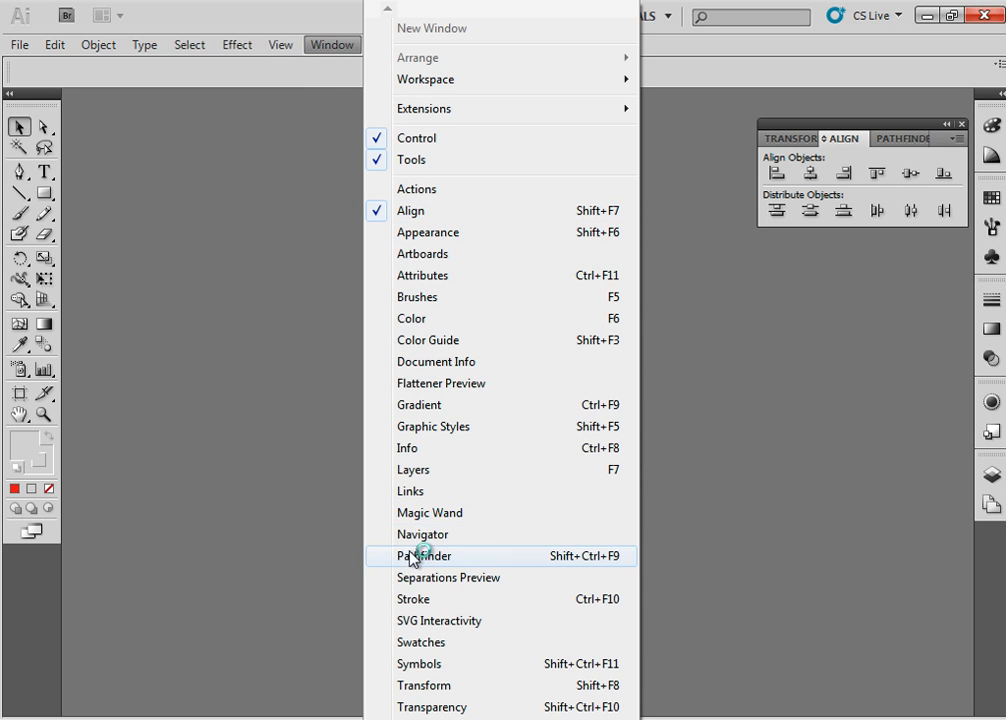
pyautogui.click(869, 299)
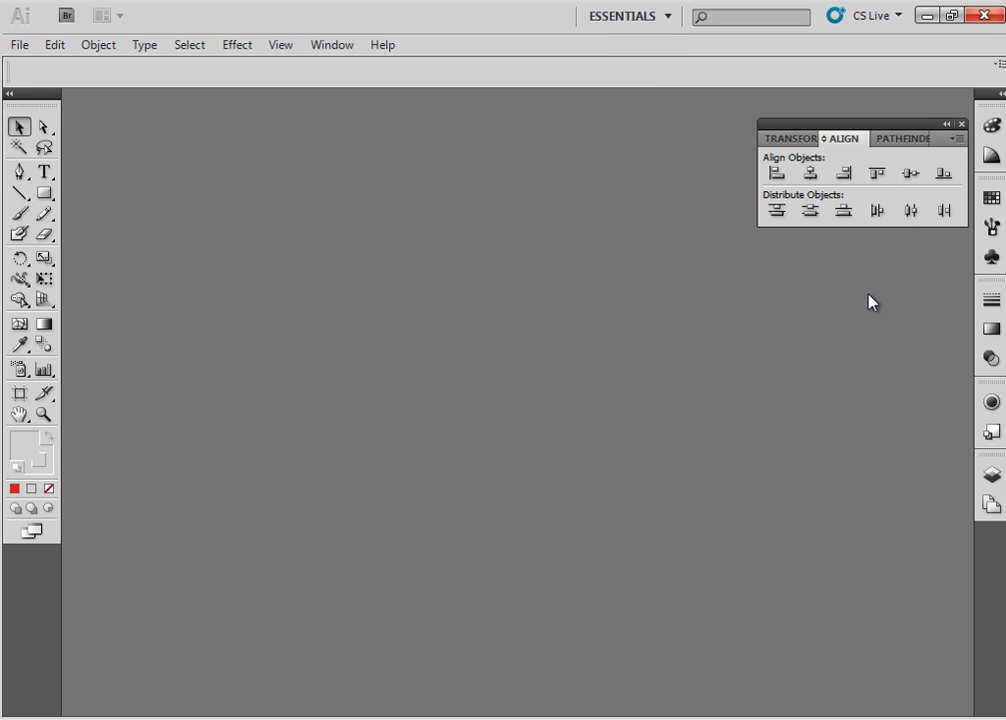
# Create a new portrait A4 print document with one artboard in millimetres.
pyautogui.click(20, 46)
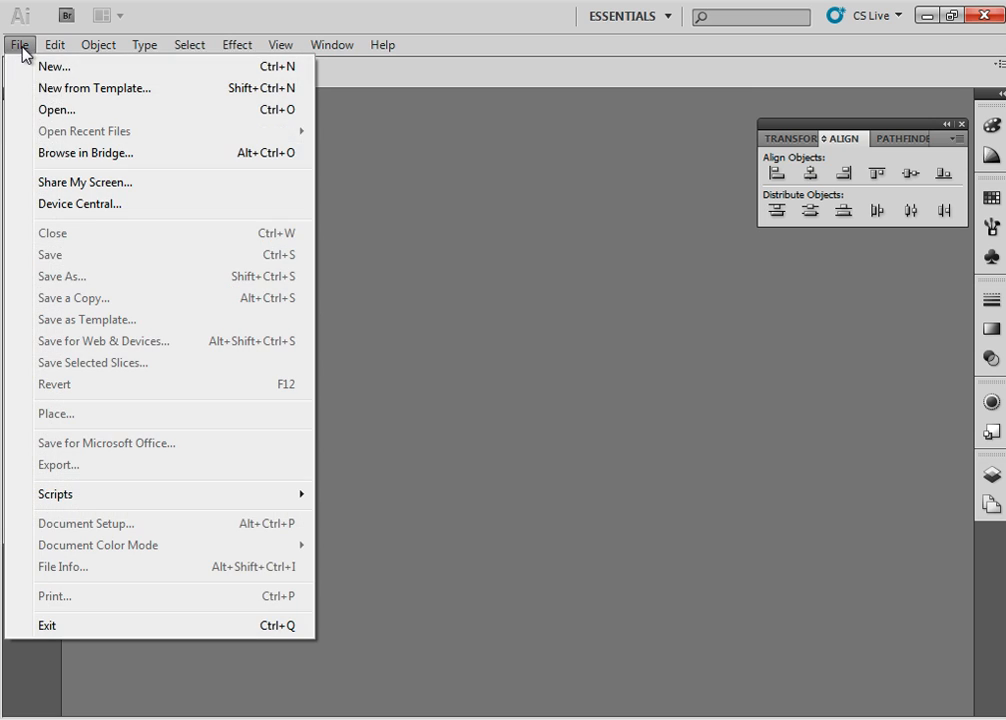
pyautogui.click(68, 68)
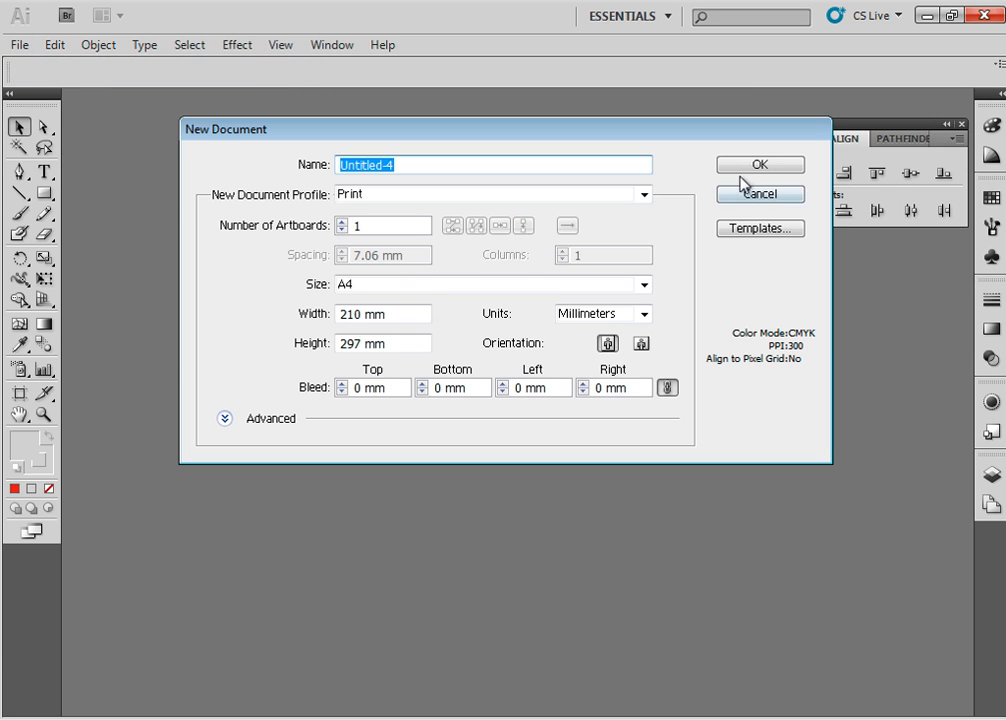
pyautogui.click(744, 188)
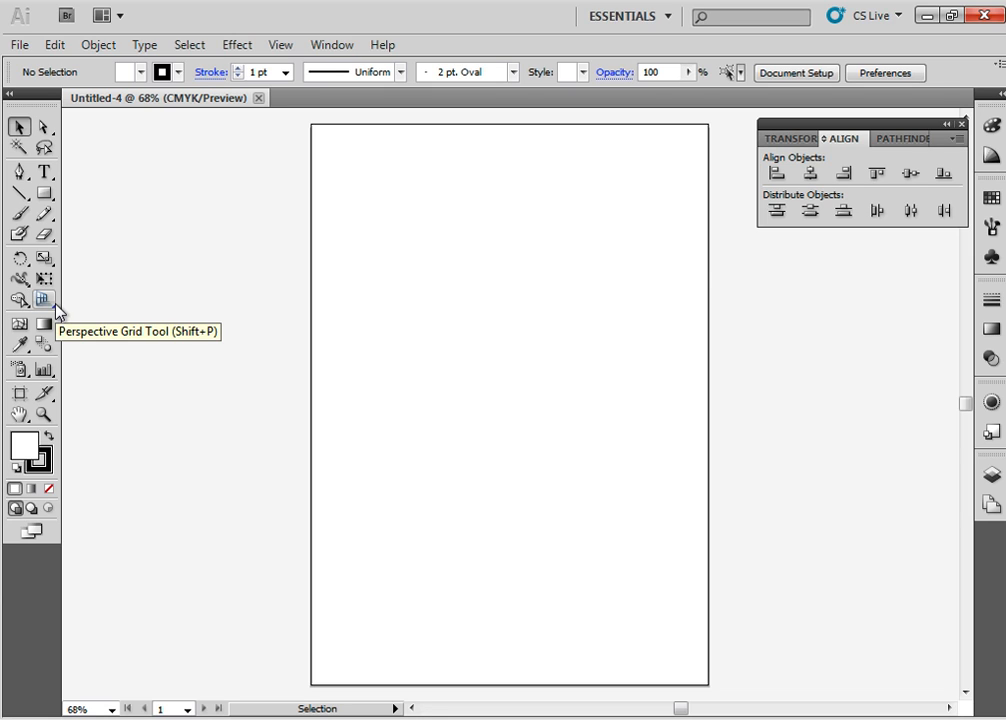
# Draw a tall, narrow rectangle near the left edge of the artboard and fill it with red.
pyautogui.click(44, 194)
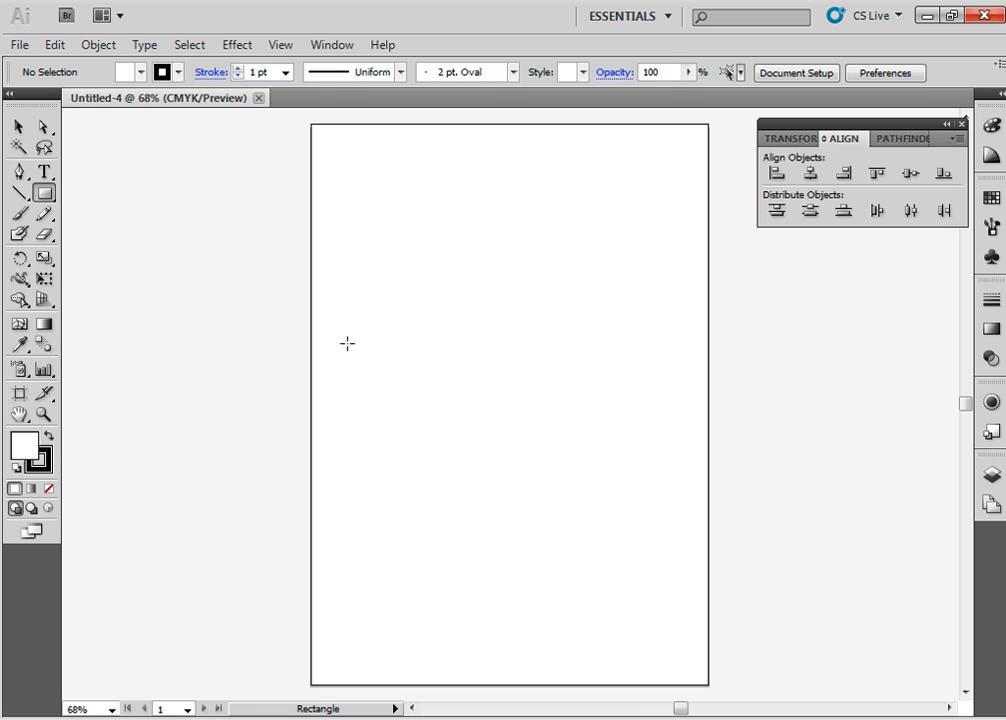
pyautogui.moveTo(340, 344)
pyautogui.mouseDown()
pyautogui.moveTo(364, 416)
pyautogui.moveTo(360, 447)
pyautogui.mouseUp()
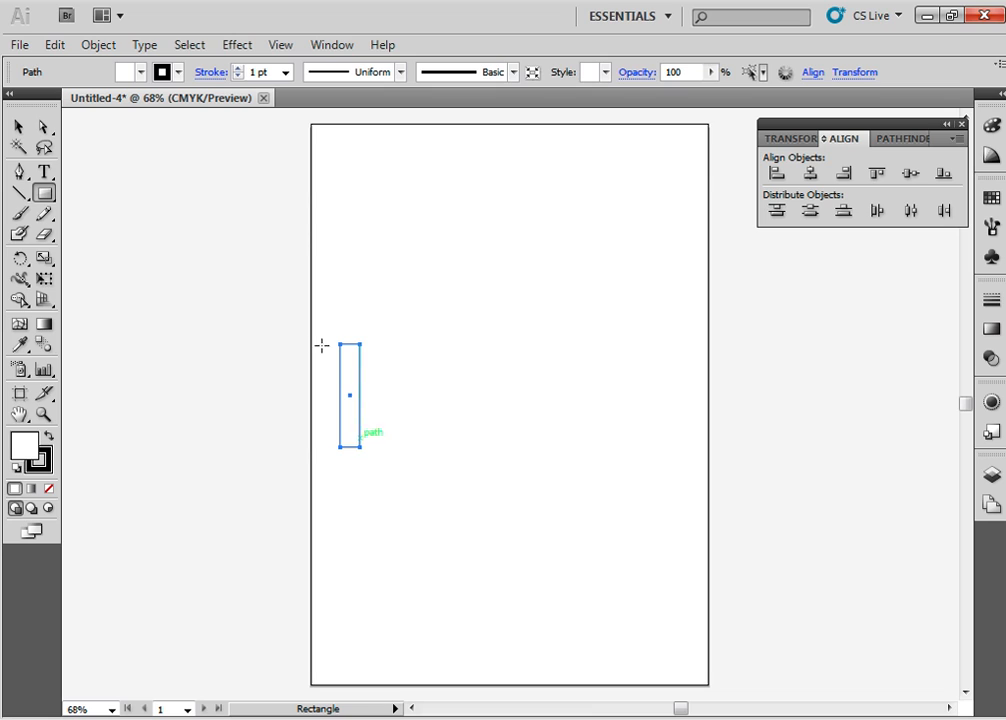
pyautogui.click(141, 73)
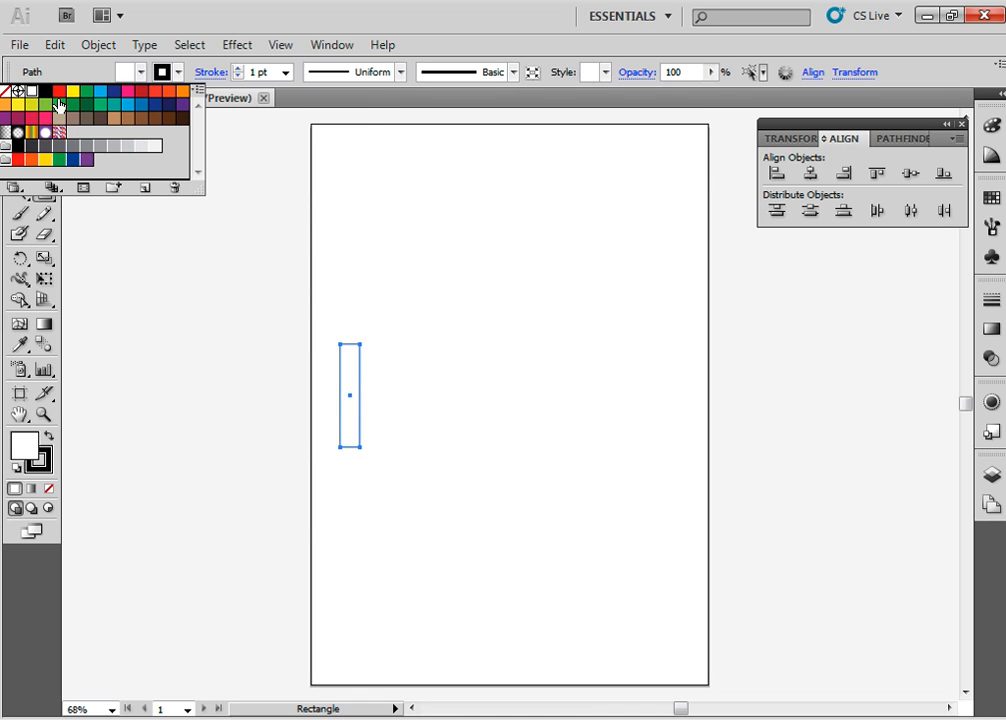
pyautogui.click(59, 91)
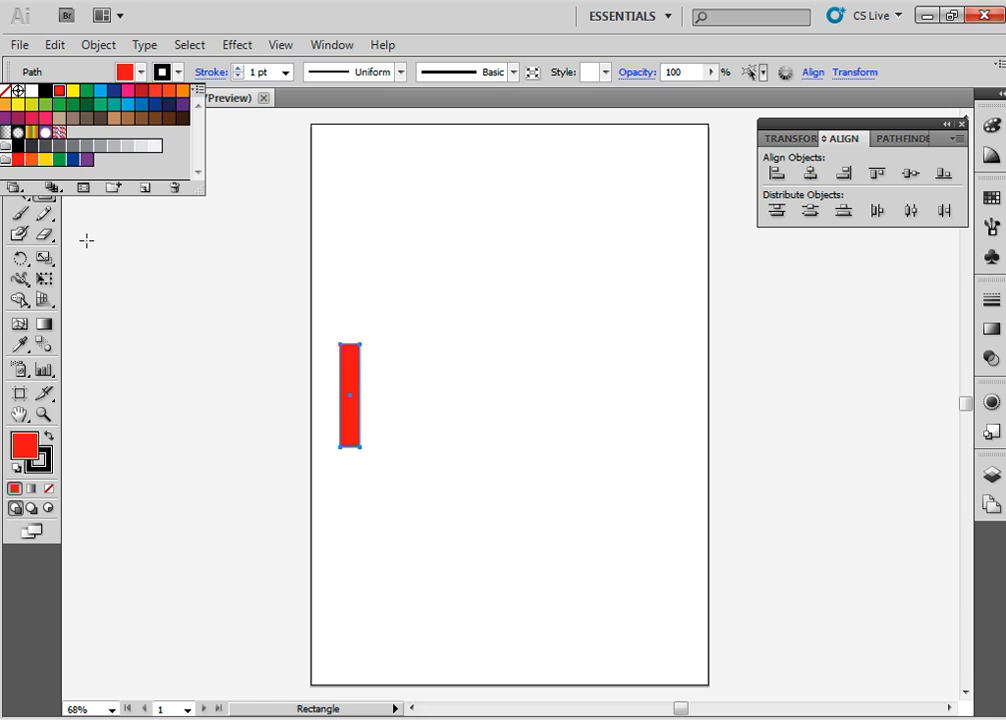
pyautogui.click(61, 61)
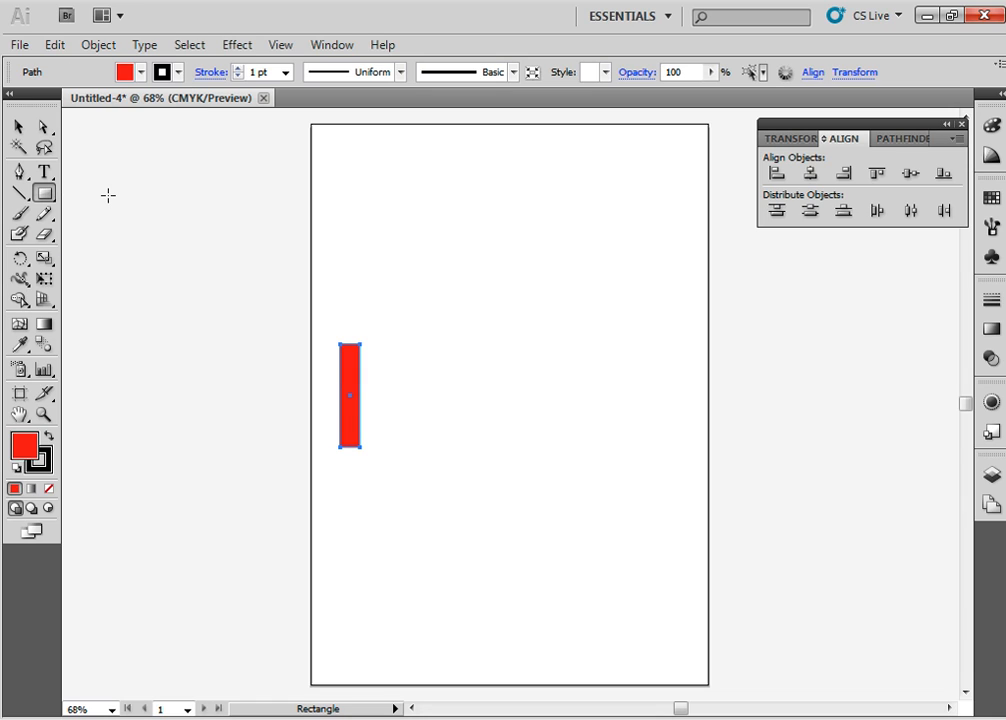
# Duplicate the red bar twice and place one copy level with the original, a short distance to its right.
pyautogui.click(22, 127)
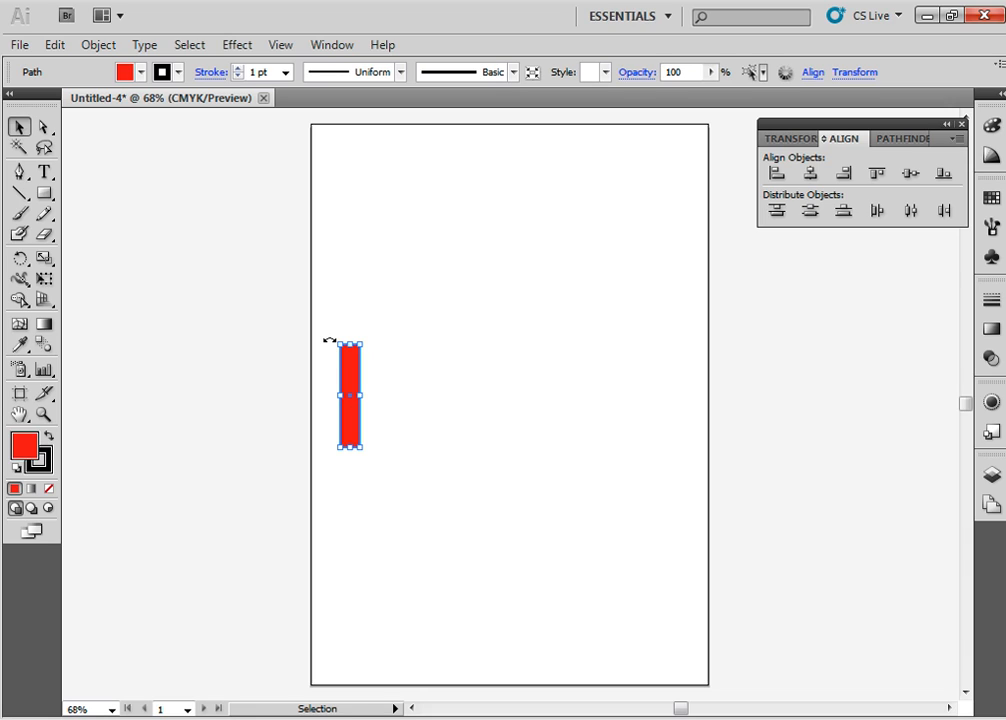
pyautogui.click(466, 388)
pyautogui.hotkey('ctrl', 'v')
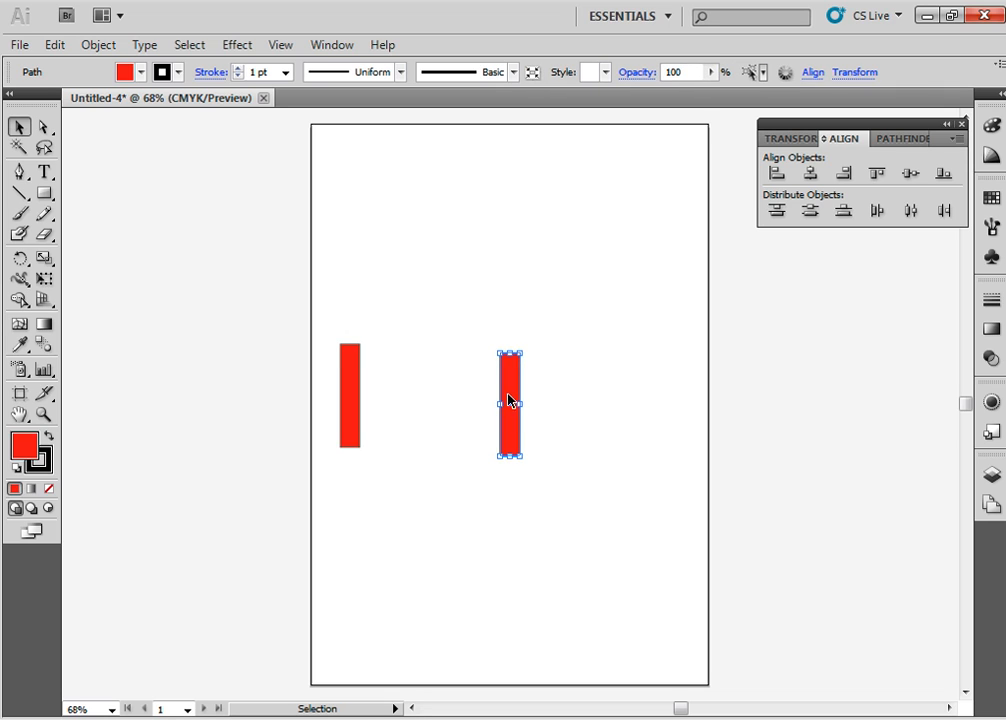
pyautogui.moveTo(510, 400); pyautogui.dragTo(427, 391)
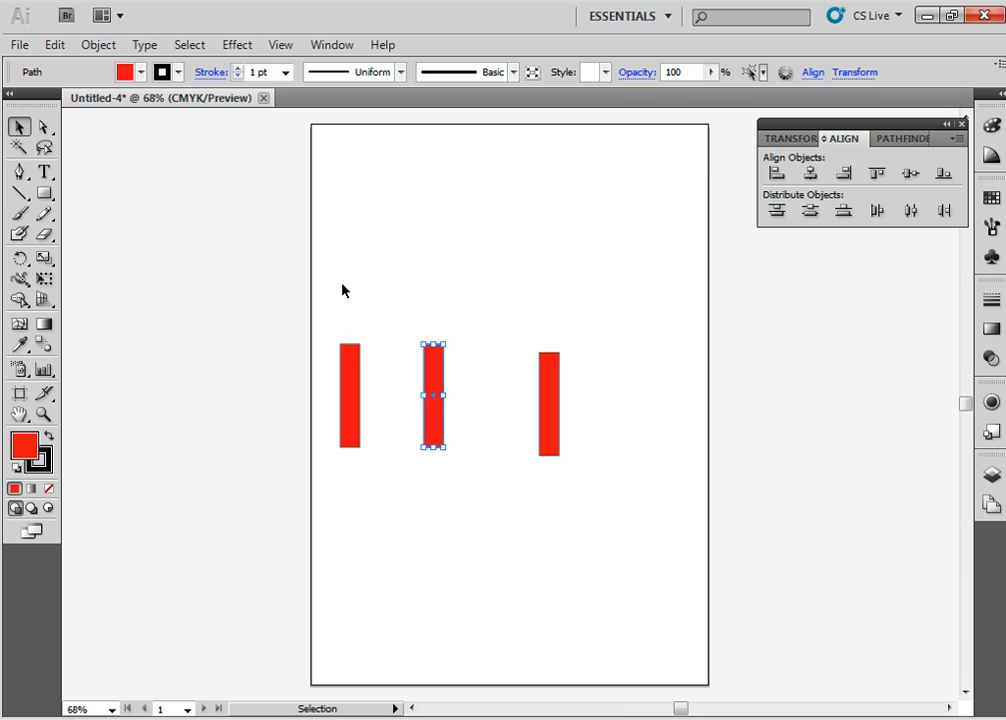
# Rotate the middle bar into a diagonal against the first bar's top and move the third bar over its lower end, forming an N.
pyautogui.click(44, 281)
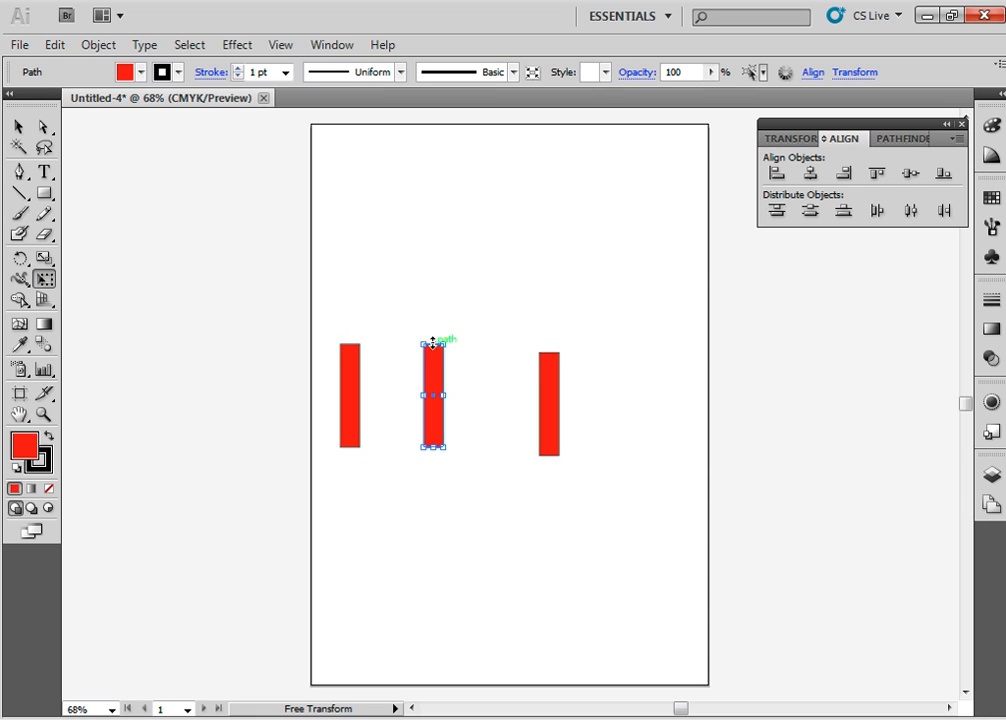
pyautogui.moveTo(420, 337); pyautogui.dragTo(363, 376)
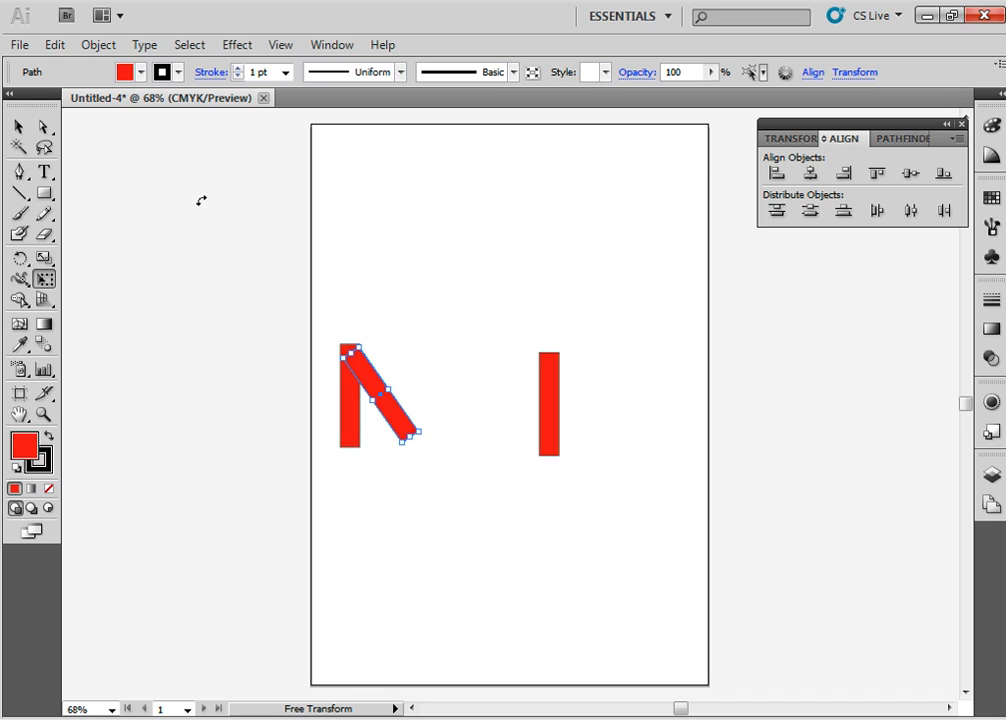
pyautogui.click(18, 126)
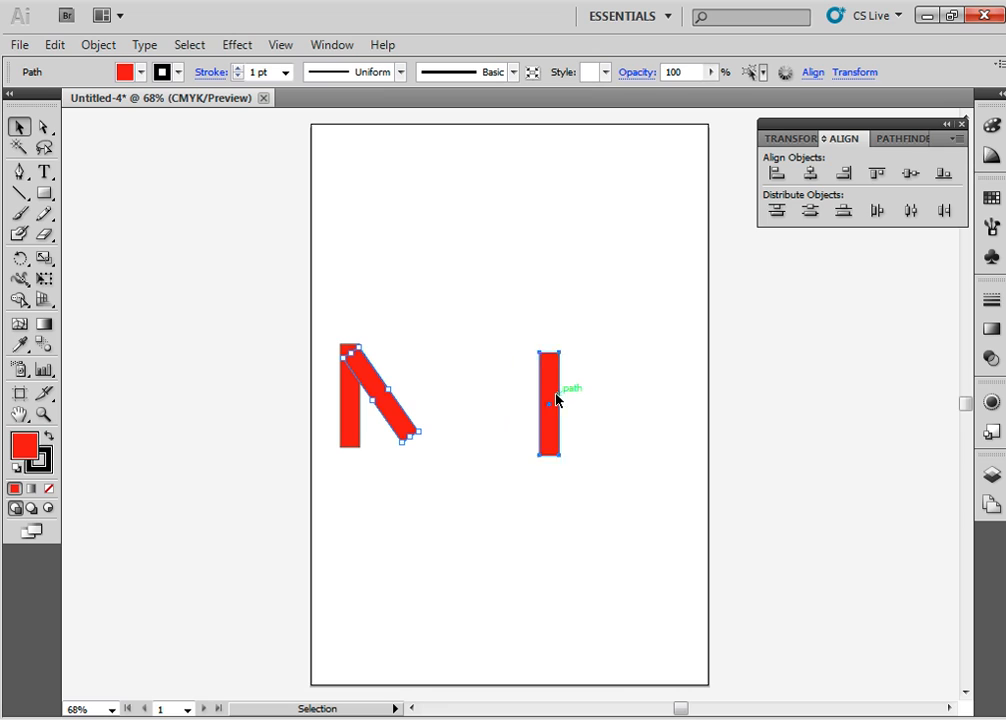
pyautogui.moveTo(557, 400); pyautogui.dragTo(416, 398)
pyautogui.click(443, 485)
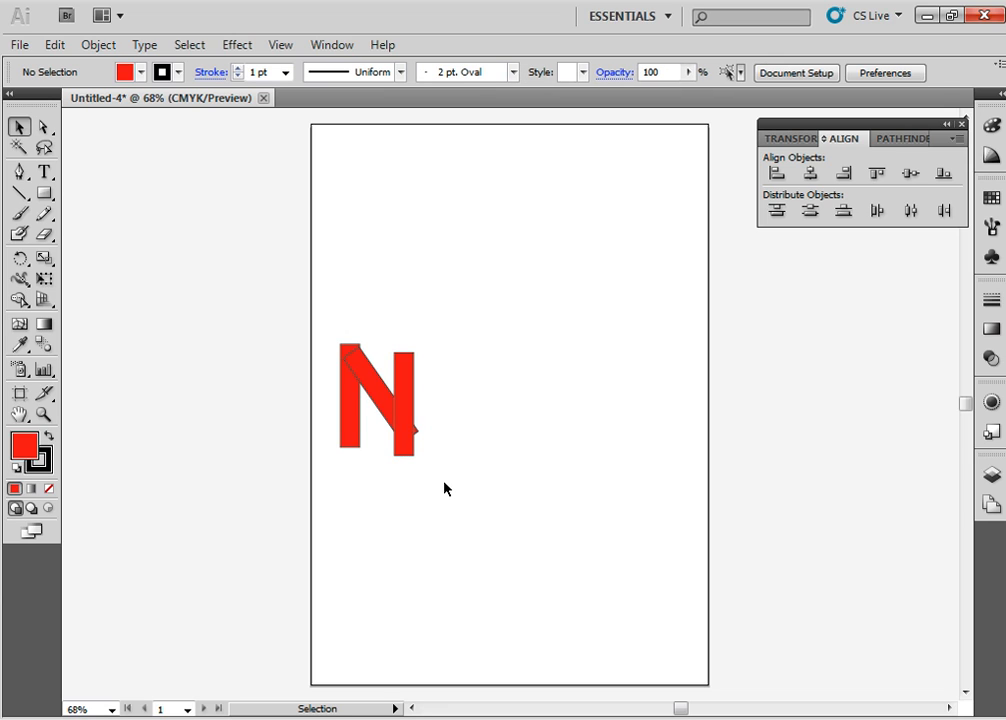
pyautogui.moveTo(408, 452); pyautogui.dragTo(413, 452)
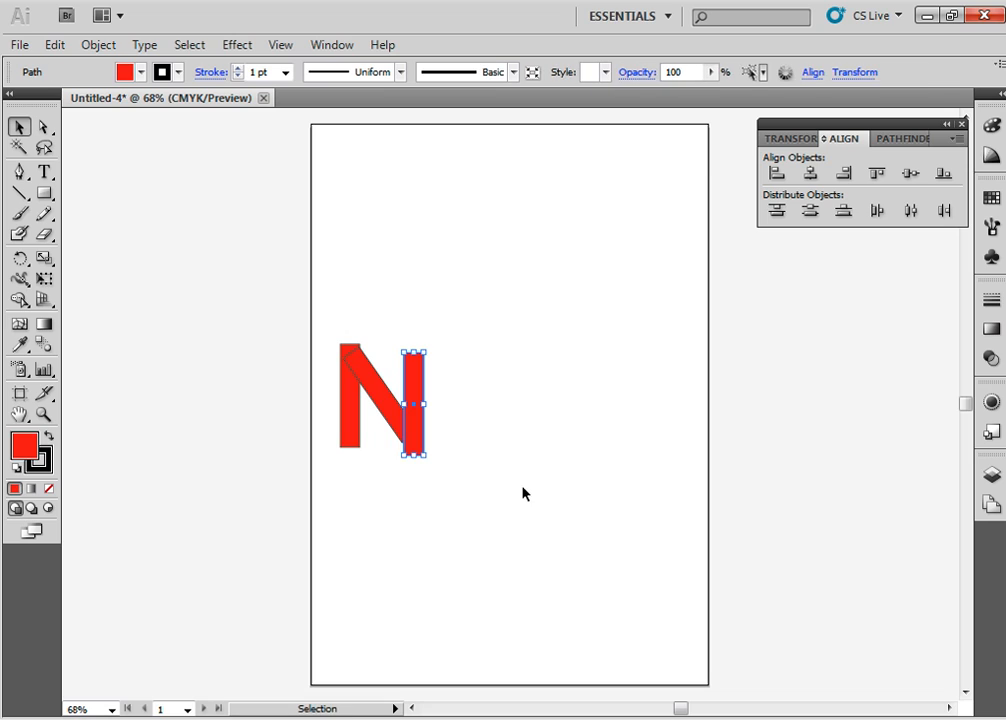
pyautogui.click(476, 503)
# Align the top edges of all three bars of the N.
pyautogui.moveTo(480, 499); pyautogui.dragTo(330, 322)
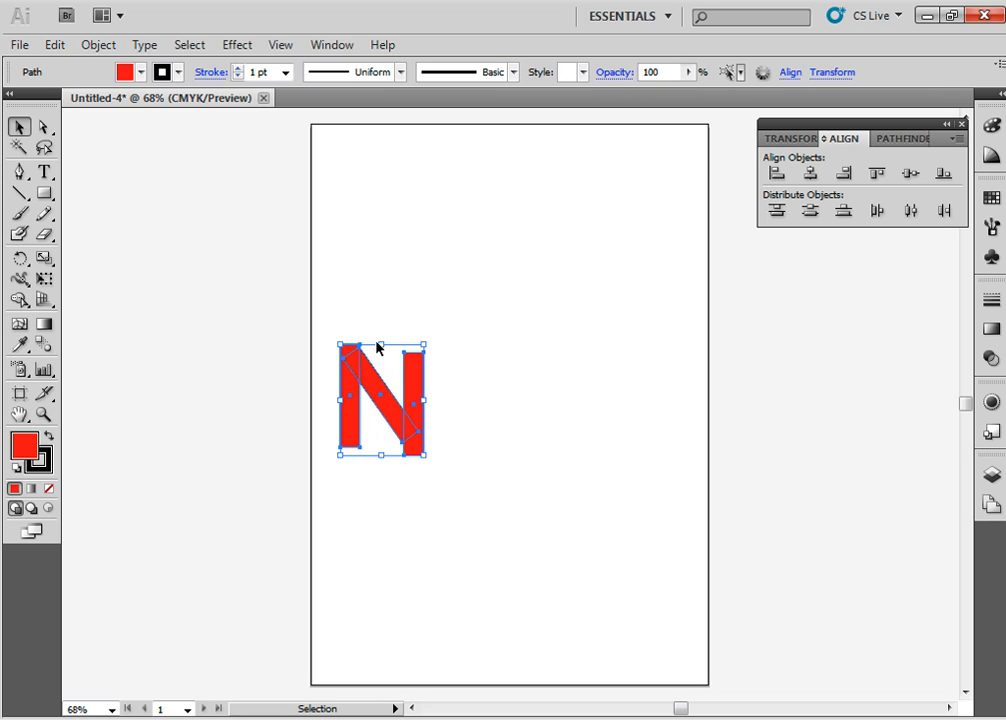
pyautogui.click(880, 175)
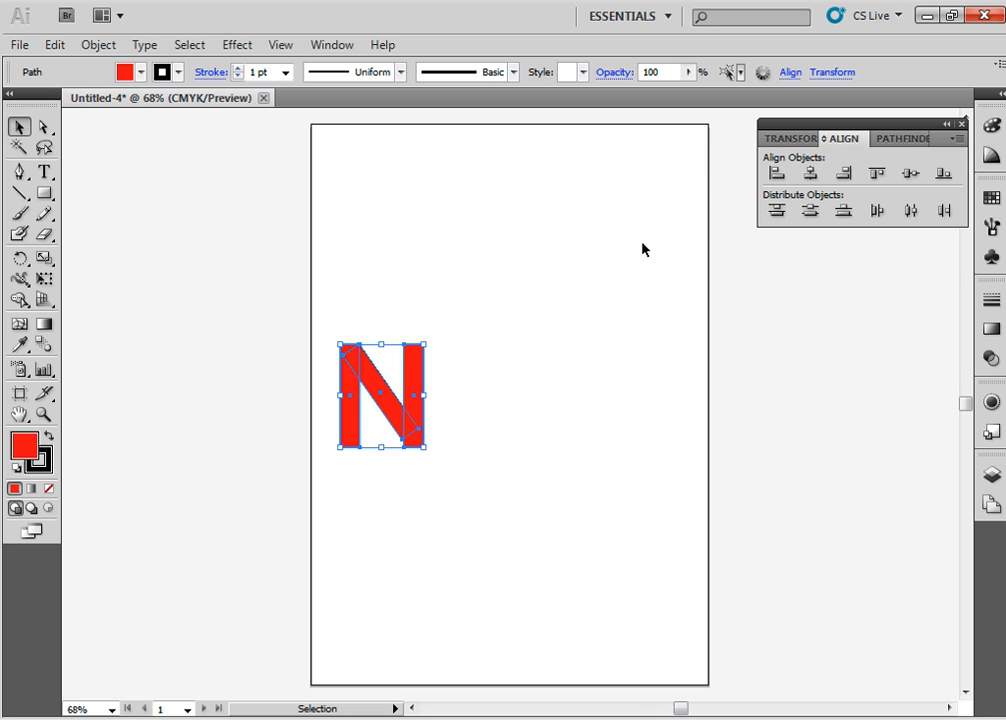
pyautogui.click(586, 292)
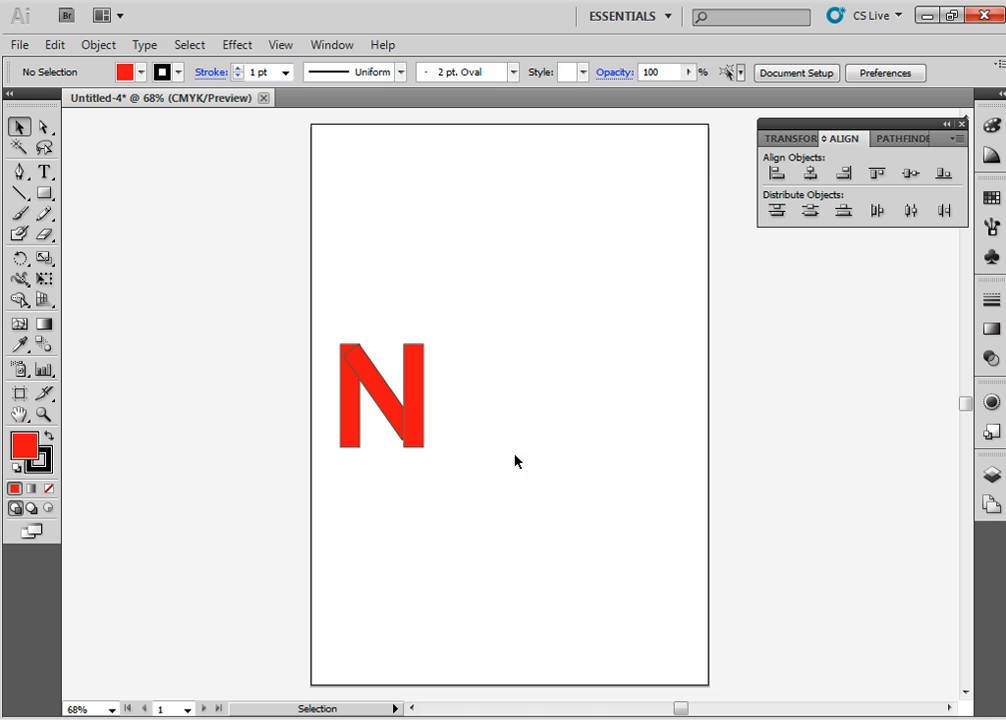
# Unite the three bars of the N into a single shape with Pathfinder.
pyautogui.moveTo(484, 482); pyautogui.dragTo(333, 315)
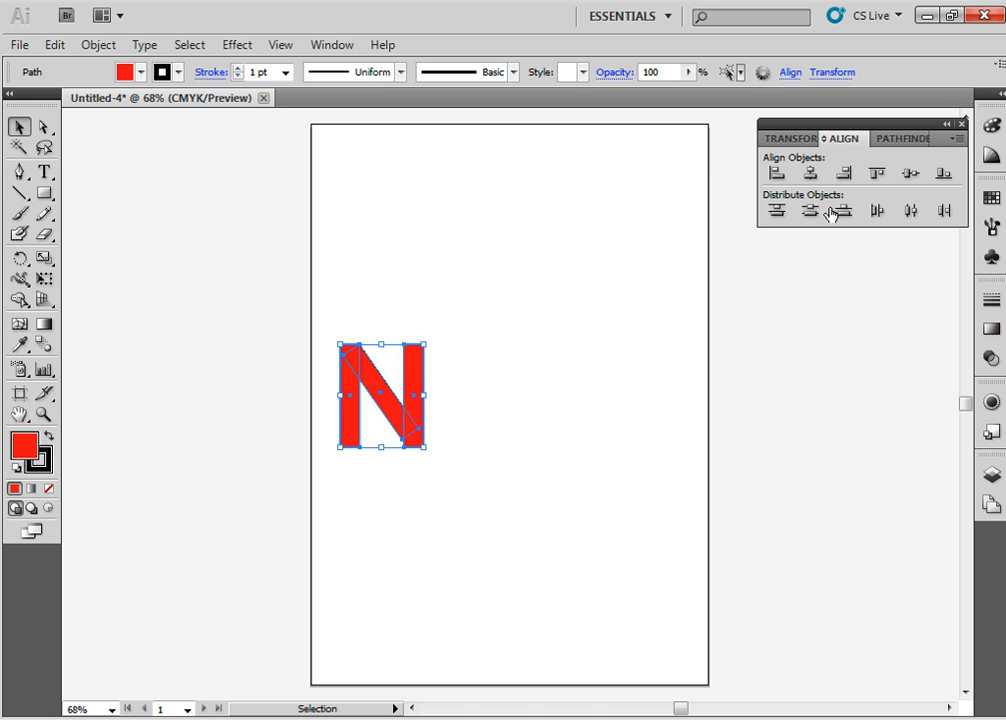
pyautogui.click(895, 139)
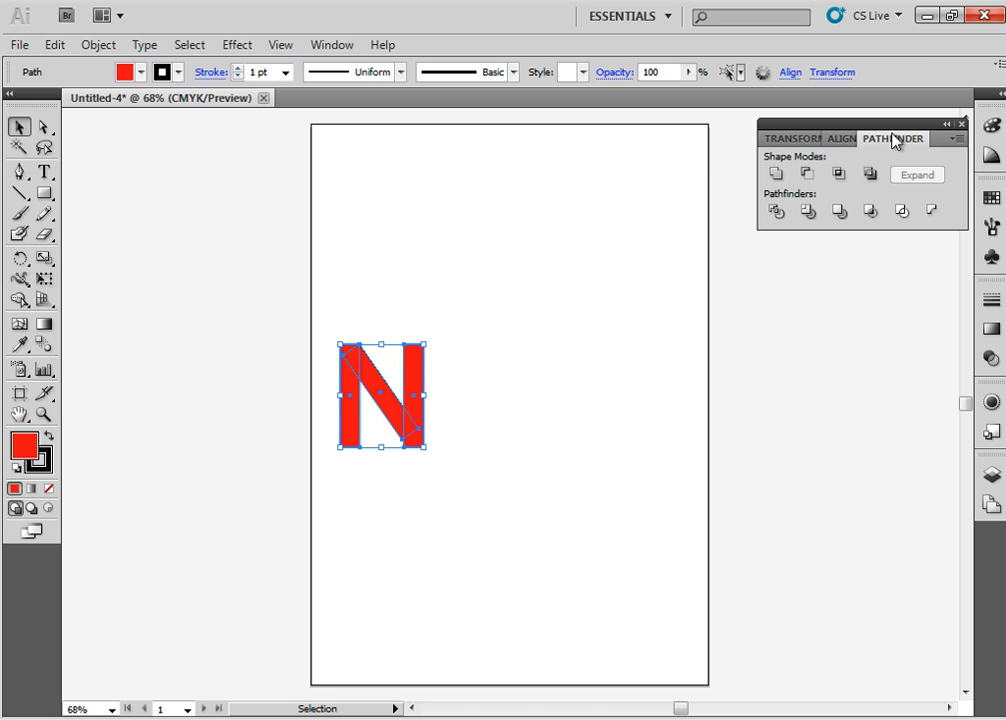
pyautogui.click(777, 175)
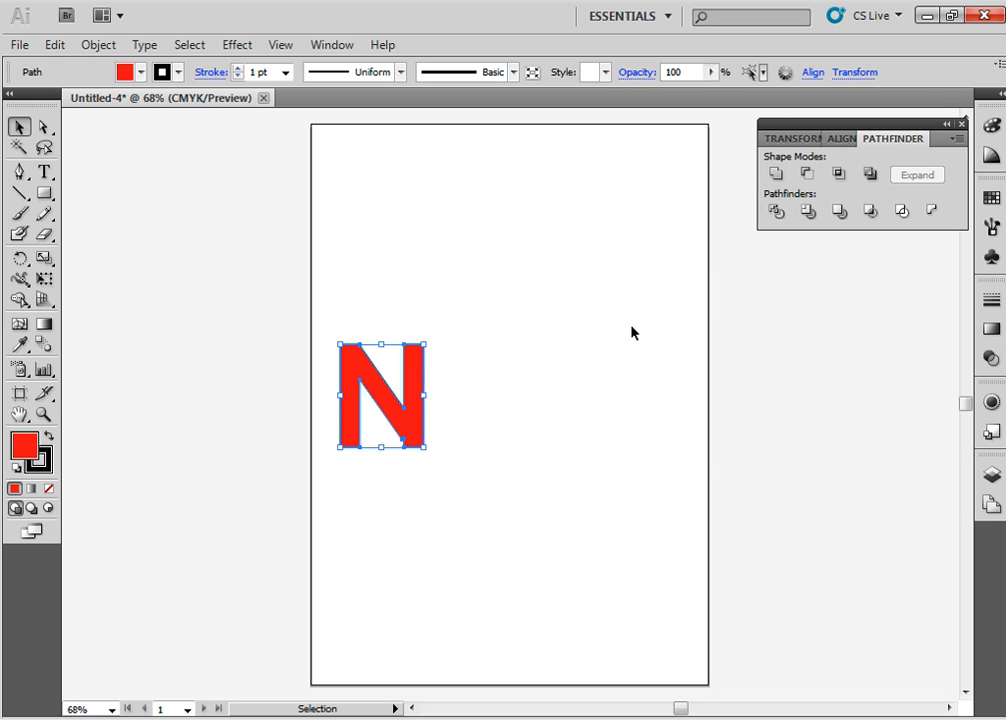
pyautogui.click(538, 365)
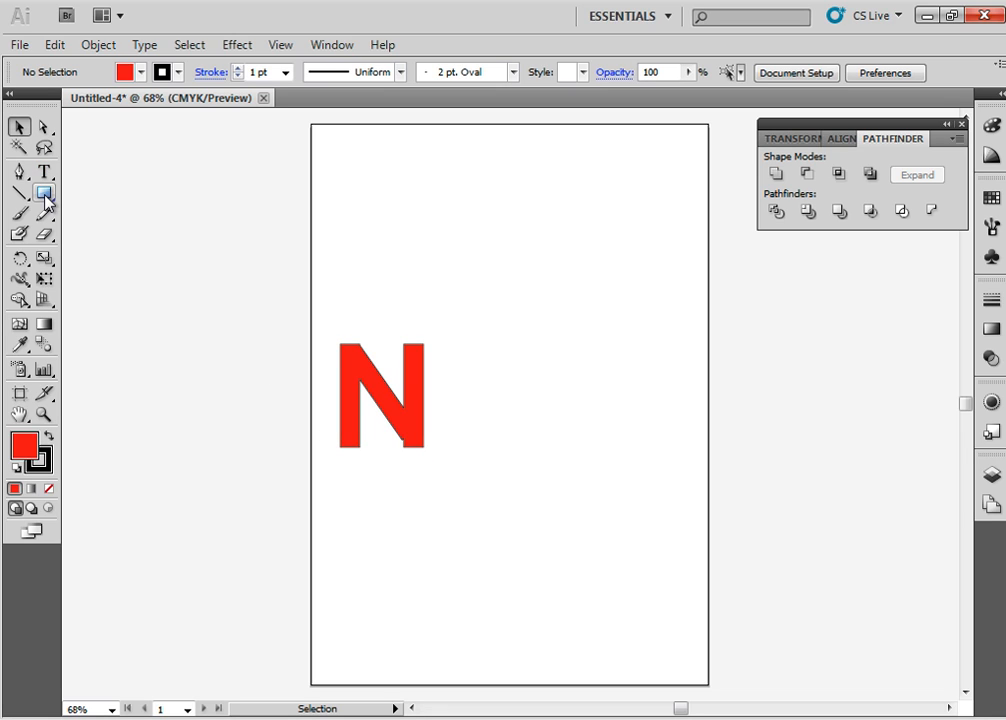
# Draw a red ellipse about as tall as the N, just to the right of the letter.
pyautogui.moveTo(45, 197); pyautogui.dragTo(97, 240)
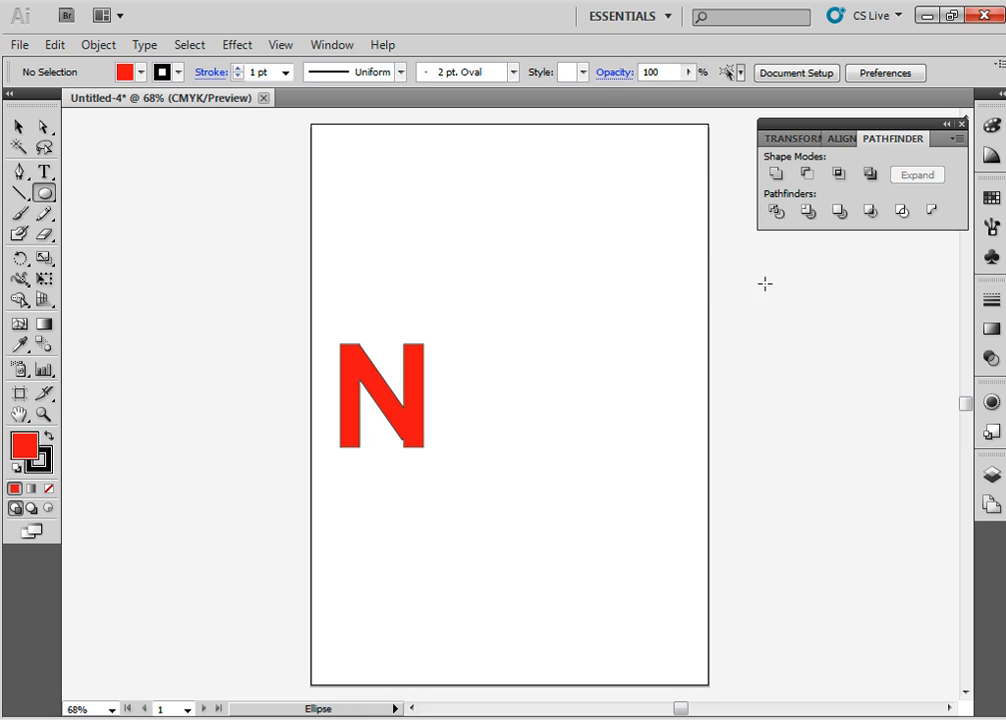
pyautogui.moveTo(559, 349); pyautogui.dragTo(457, 456)
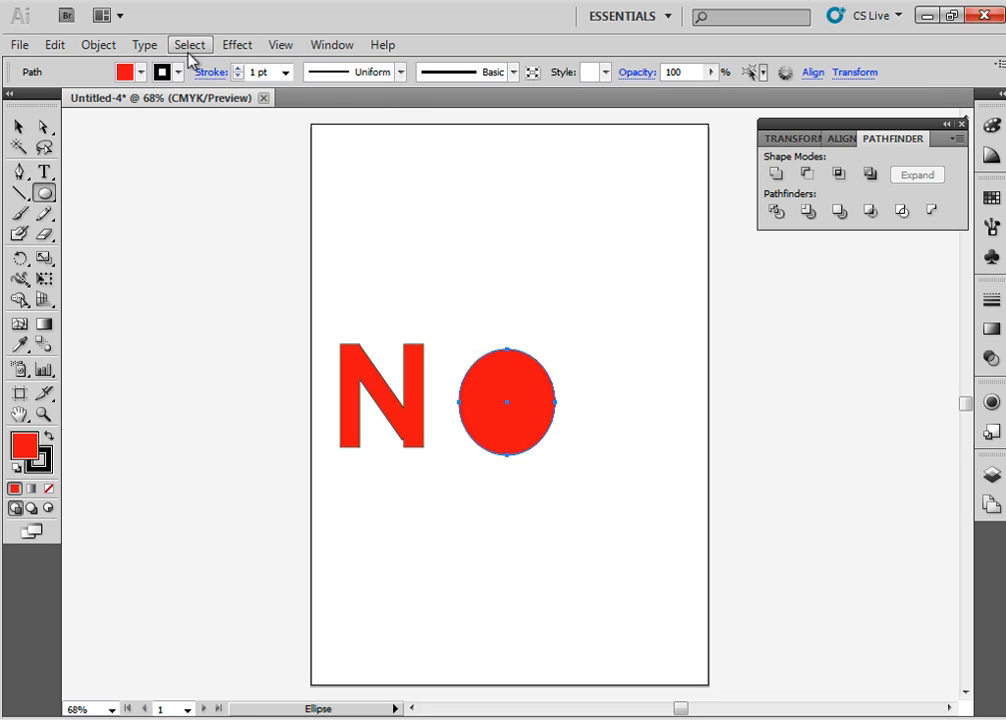
pyautogui.click(19, 127)
pyautogui.click(559, 508)
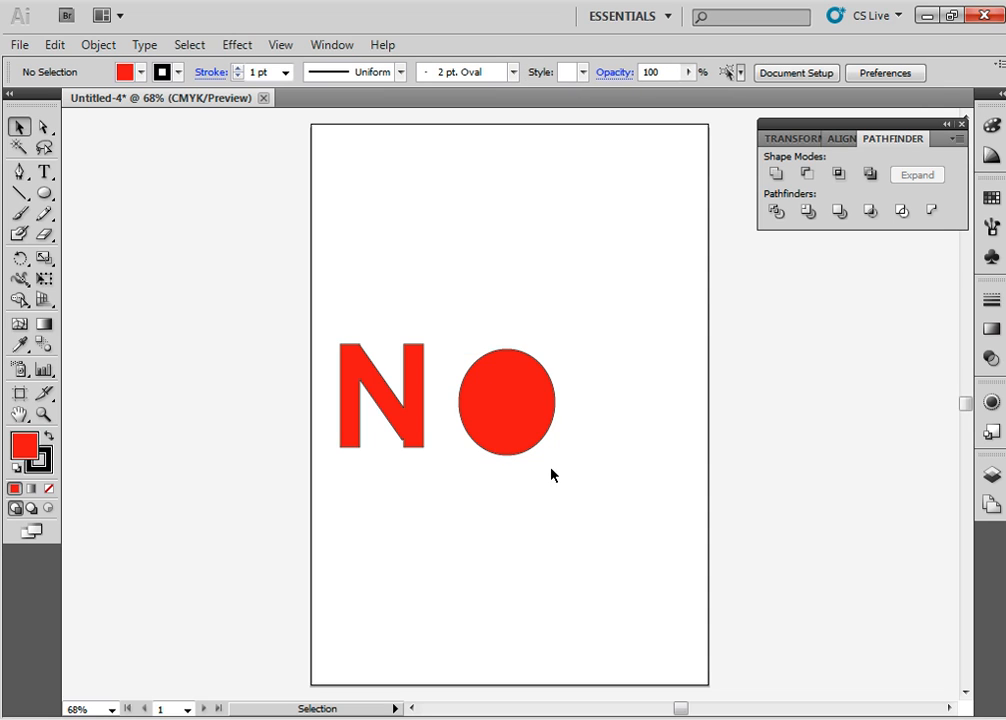
# Draw a smaller ellipse above the red one and fill it with yellow.
pyautogui.click(44, 194)
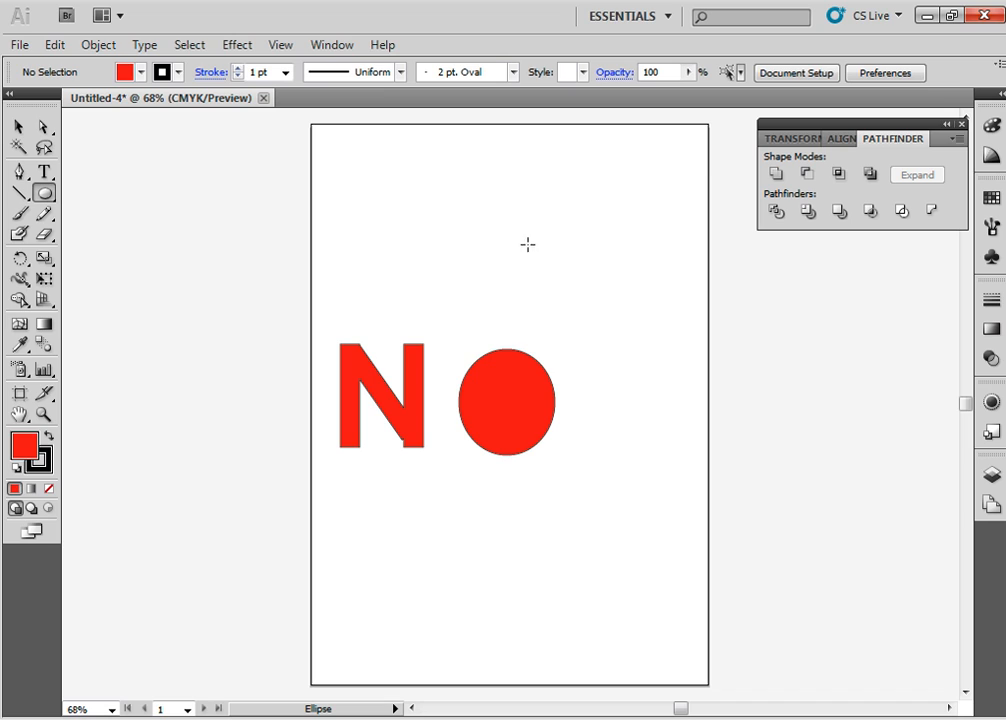
pyautogui.moveTo(525, 234); pyautogui.dragTo(464, 298)
pyautogui.click(140, 72)
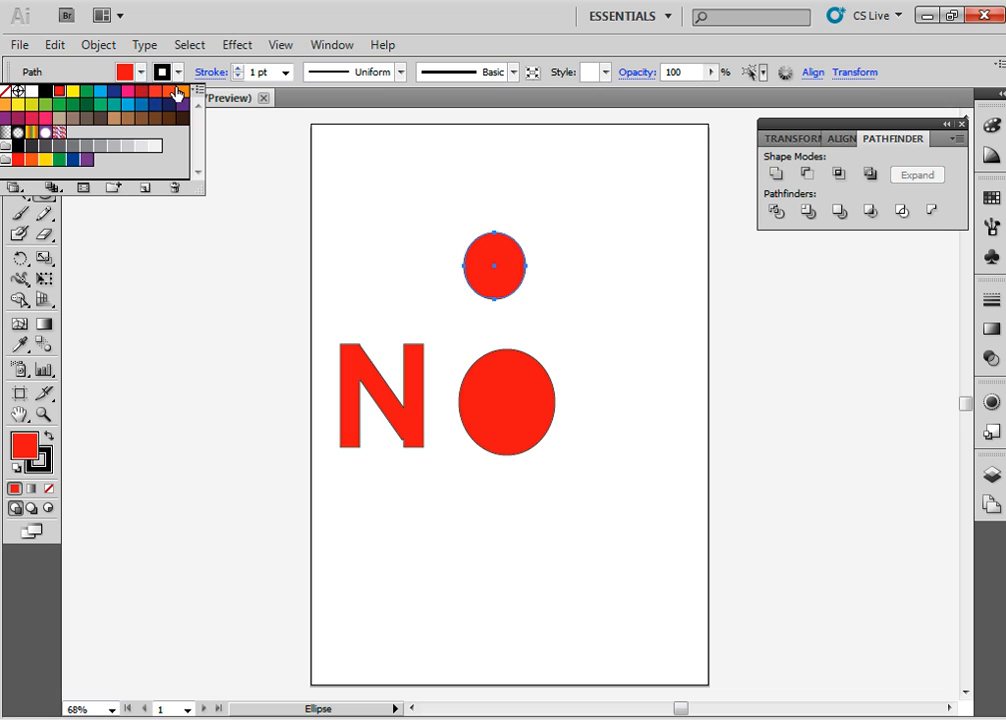
pyautogui.click(74, 91)
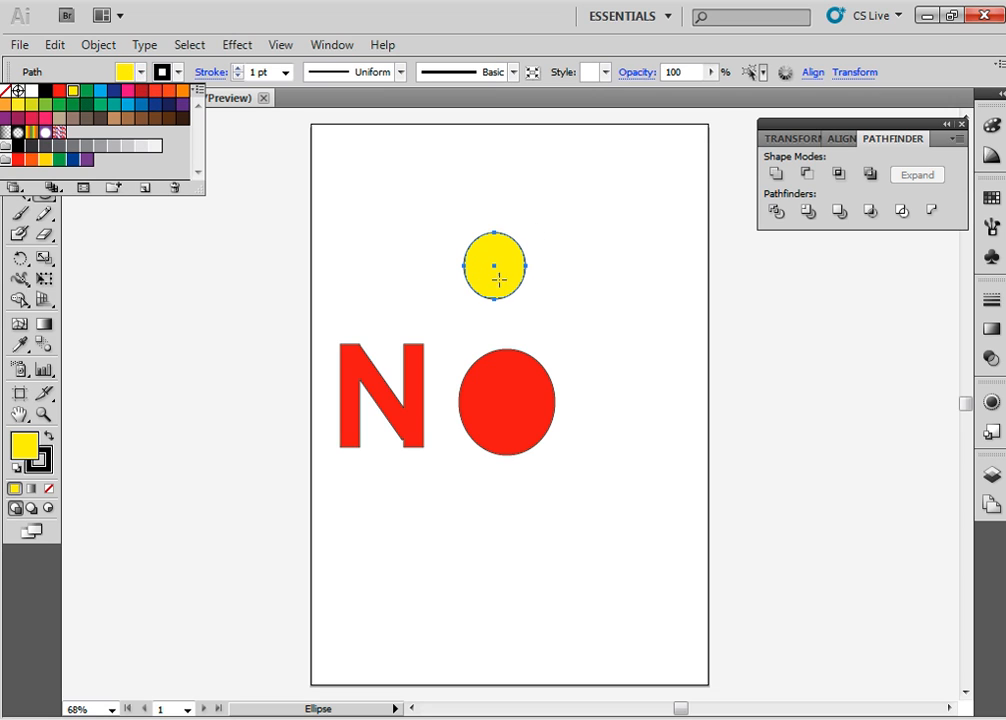
# Move the yellow ellipse onto the centre of the larger red ellipse and deselect it.
pyautogui.click(74, 76)
pyautogui.click(19, 127)
pyautogui.moveTo(518, 267); pyautogui.dragTo(520, 414)
pyautogui.click(539, 483)
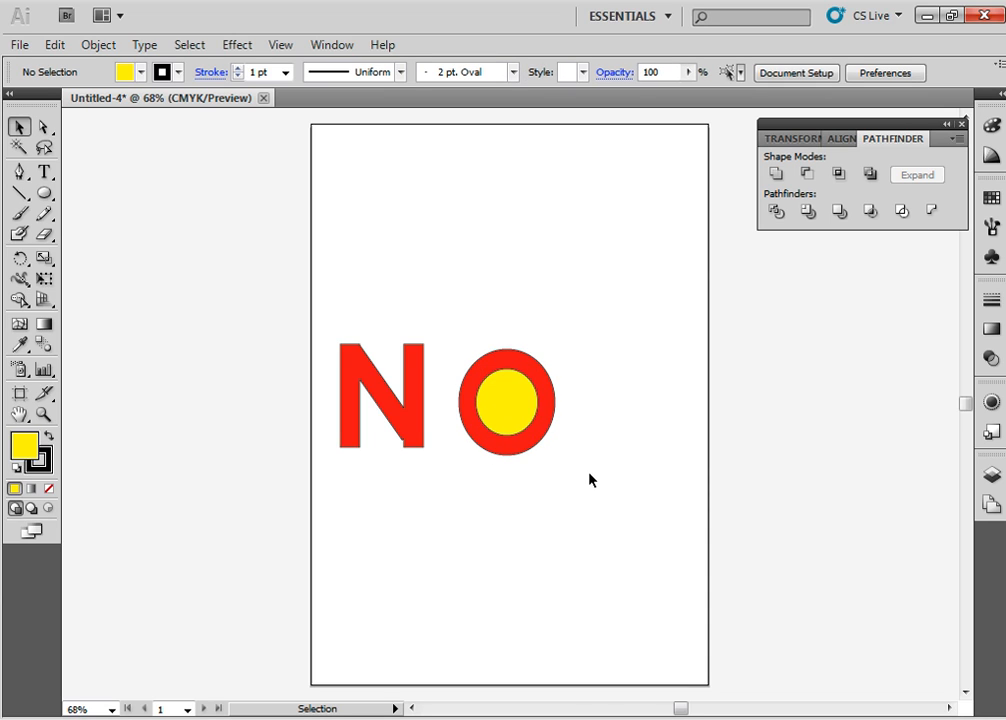
# Try uniting the red and yellow ellipses with Pathfinder, and undo the union.
pyautogui.moveTo(591, 465); pyautogui.dragTo(445, 341)
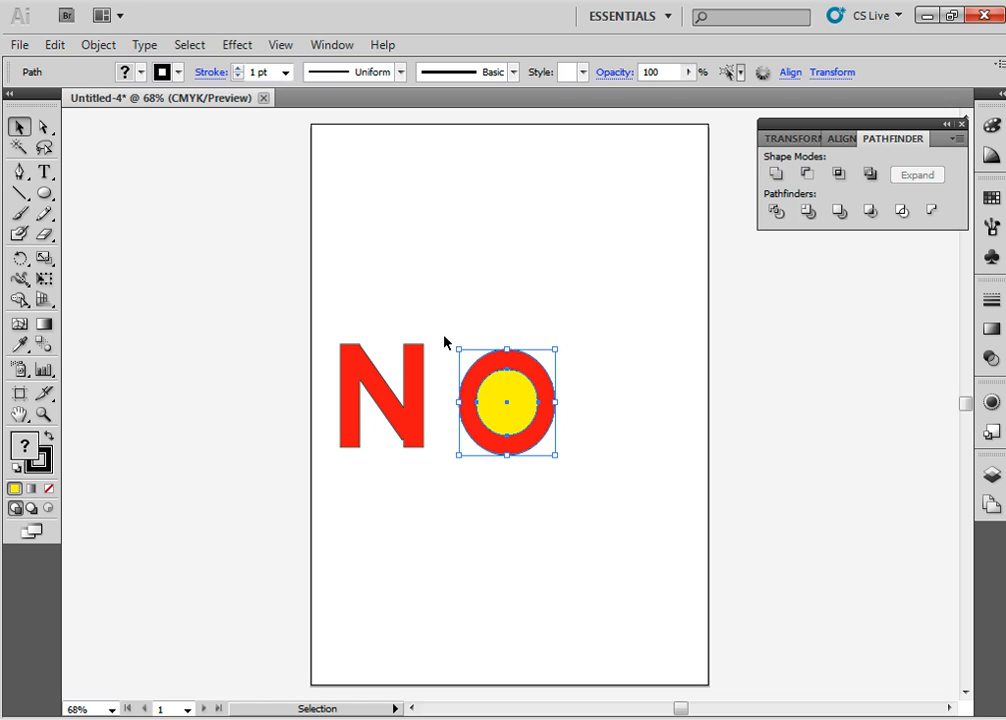
pyautogui.click(776, 174)
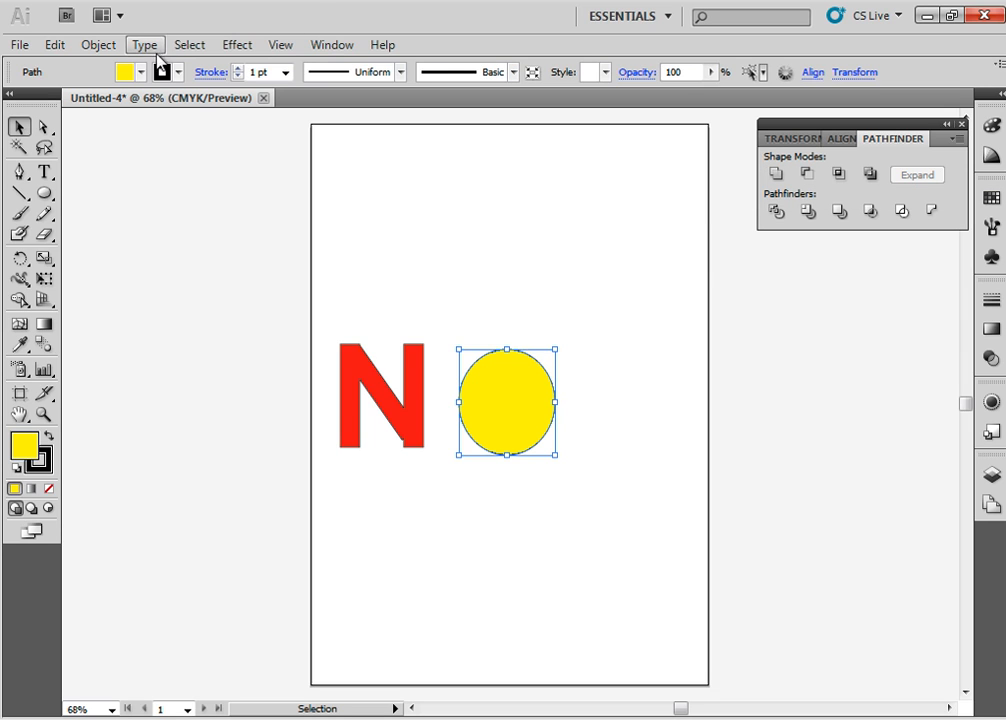
pyautogui.click(54, 44)
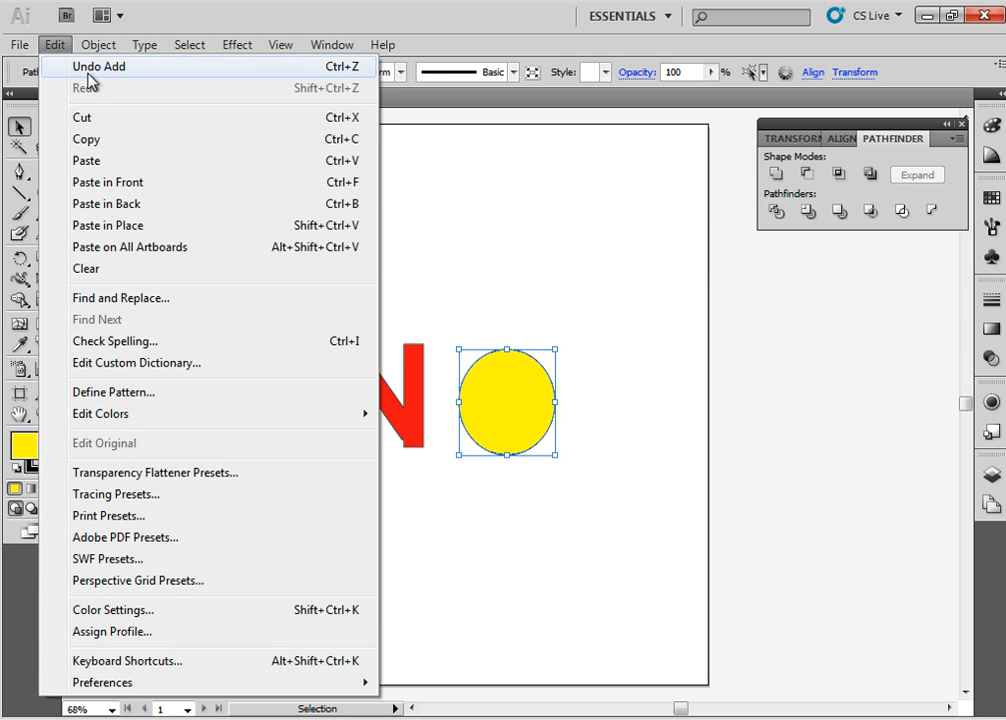
pyautogui.click(90, 68)
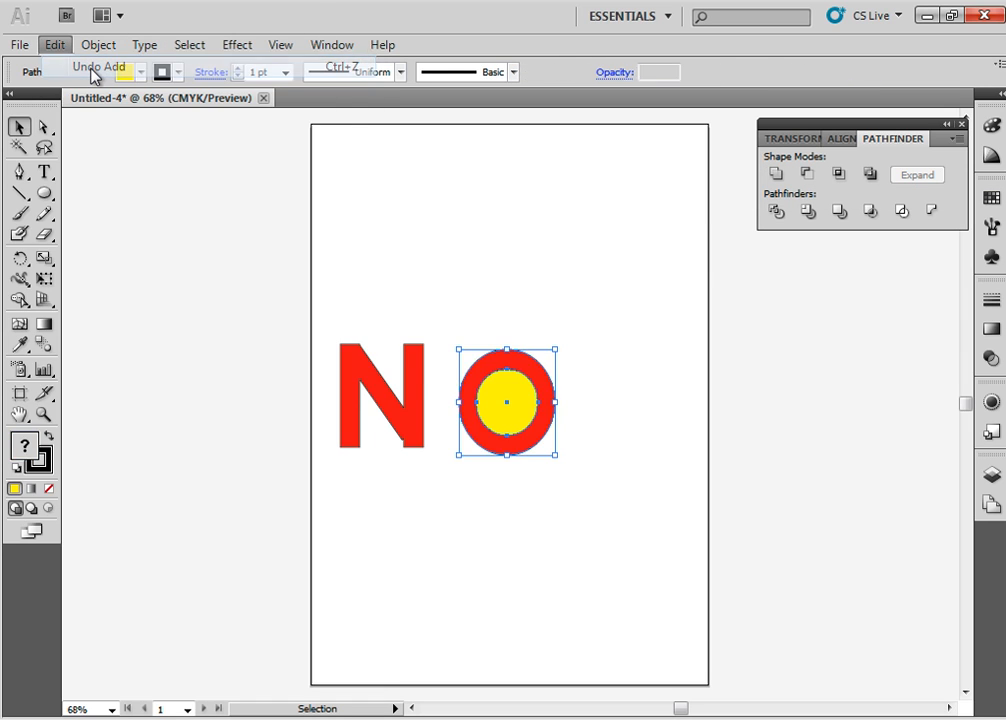
# Subtract the yellow ellipse from the red one with Pathfinder's Minus Front to form an O.
pyautogui.click(806, 177)
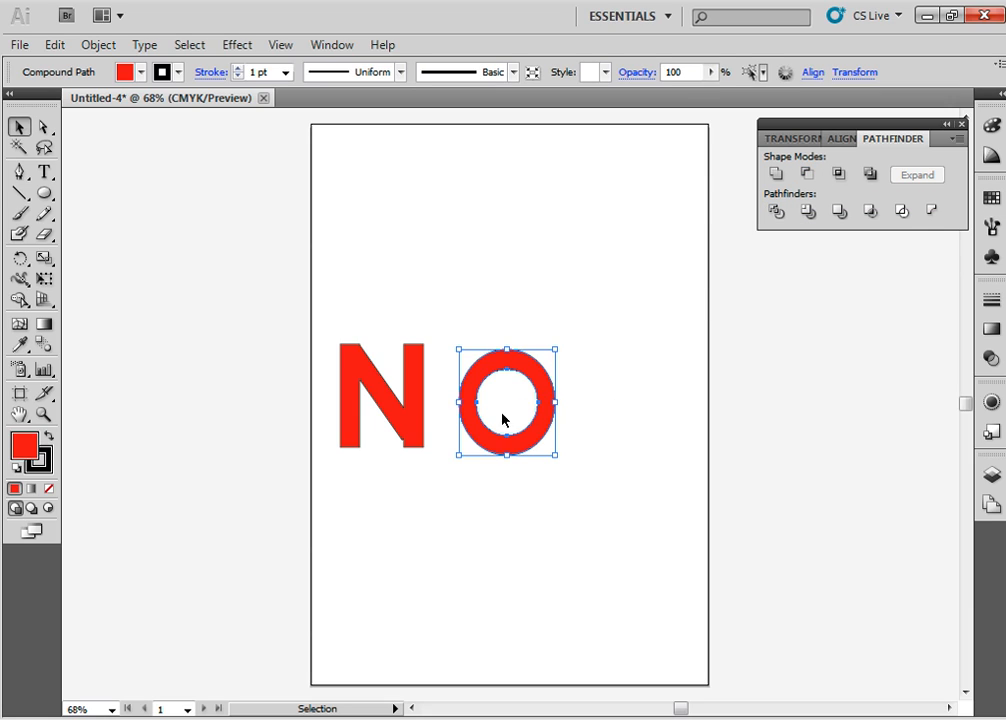
pyautogui.click(600, 392)
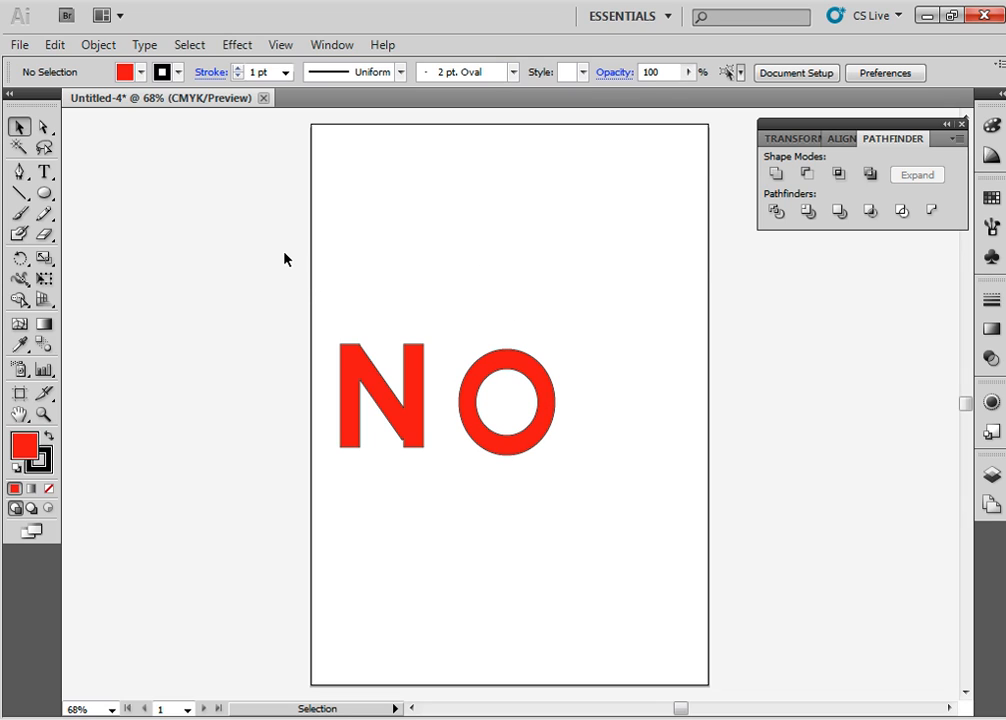
# Erase a gap through the right side of the O to form a C, enlarging the eraser's diameter for a wider cut.
pyautogui.click(47, 233)
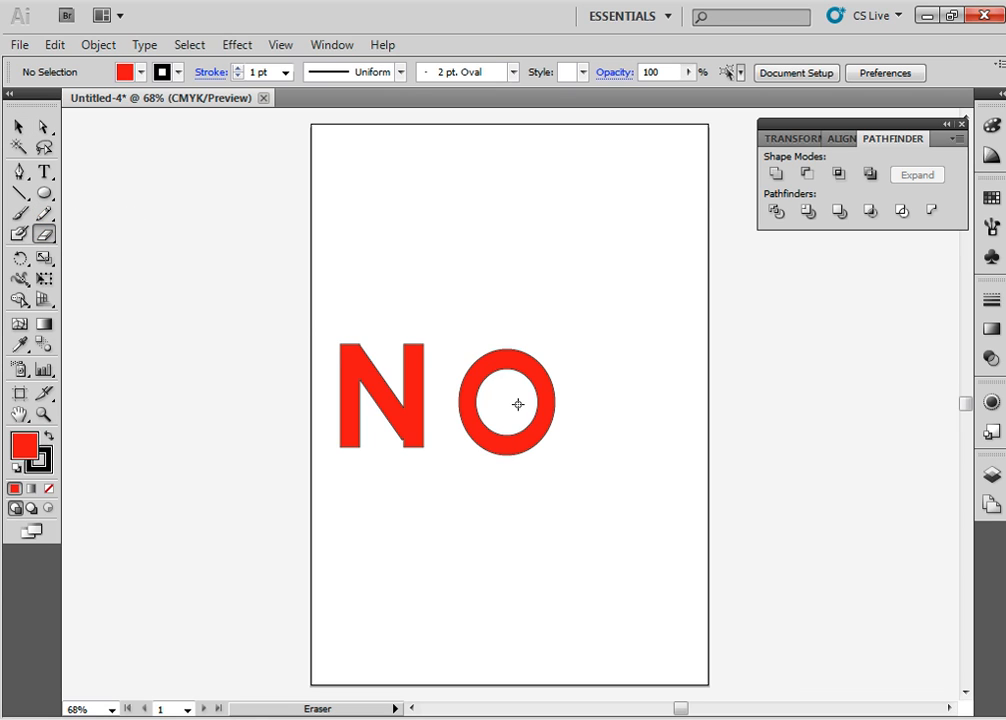
pyautogui.moveTo(518, 404); pyautogui.dragTo(570, 401)
pyautogui.doubleClick(44, 233)
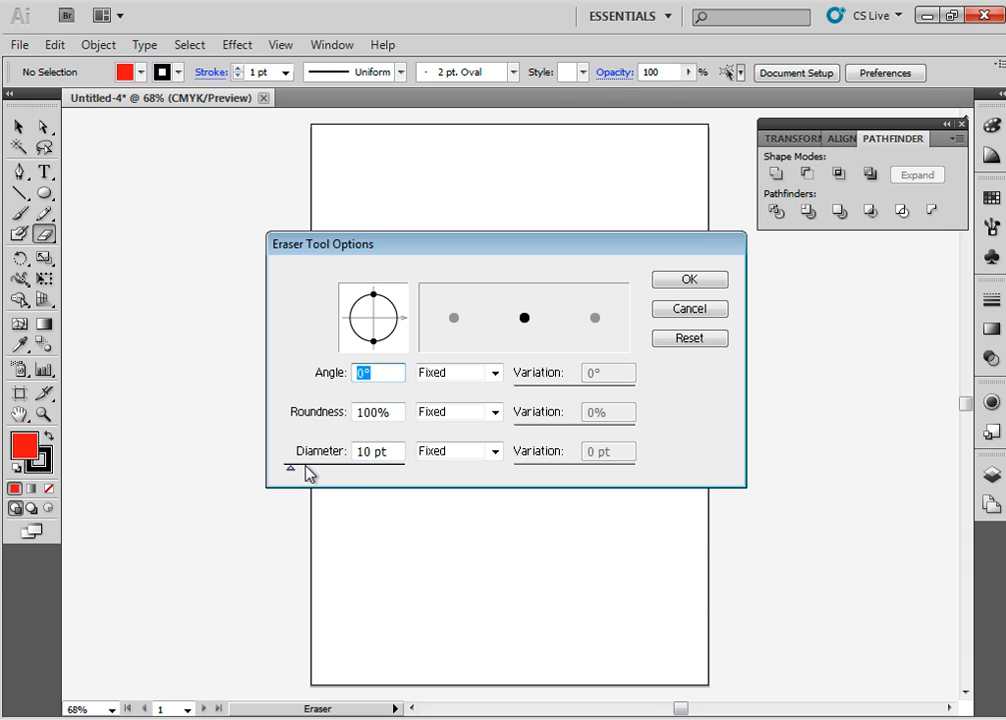
pyautogui.moveTo(290, 467); pyautogui.dragTo(297, 467)
pyautogui.click(672, 283)
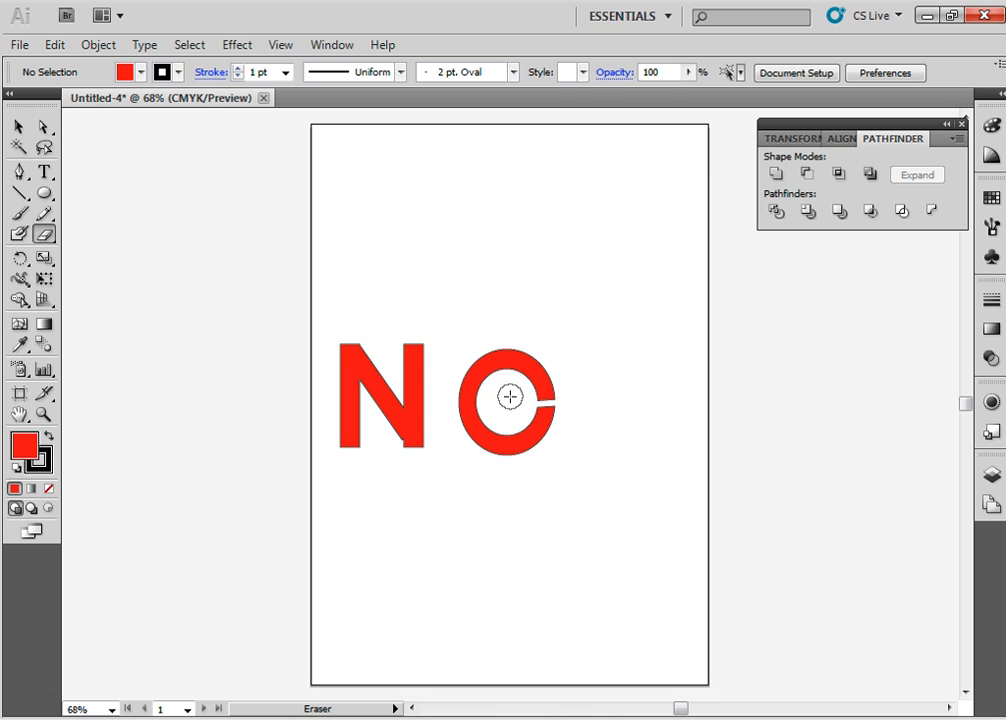
pyautogui.moveTo(514, 395); pyautogui.dragTo(602, 393)
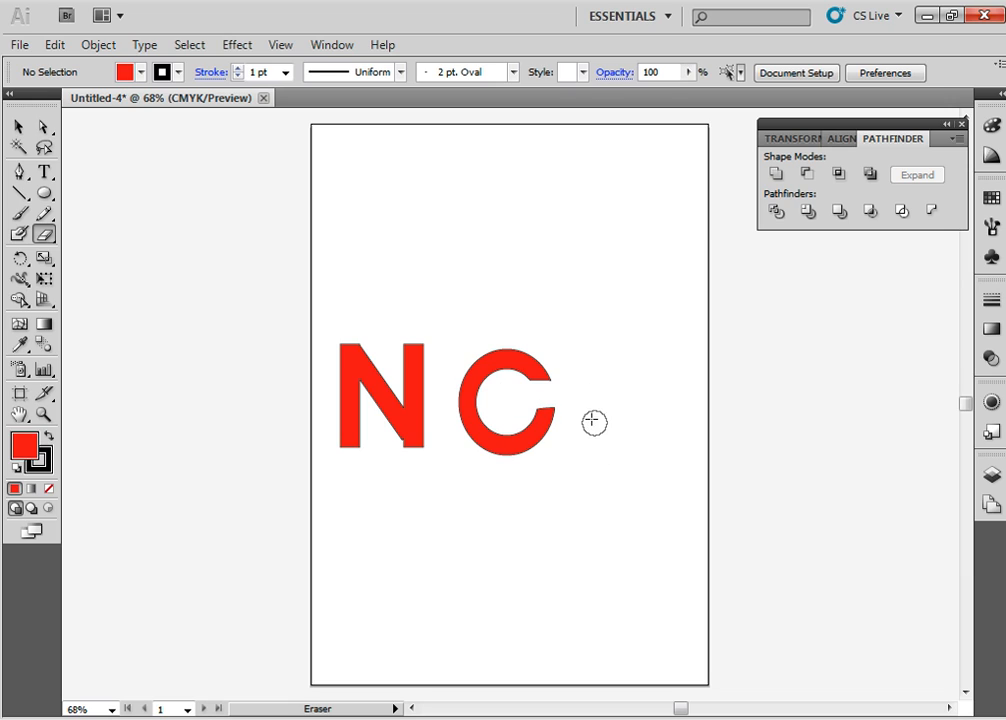
pyautogui.click(544, 400)
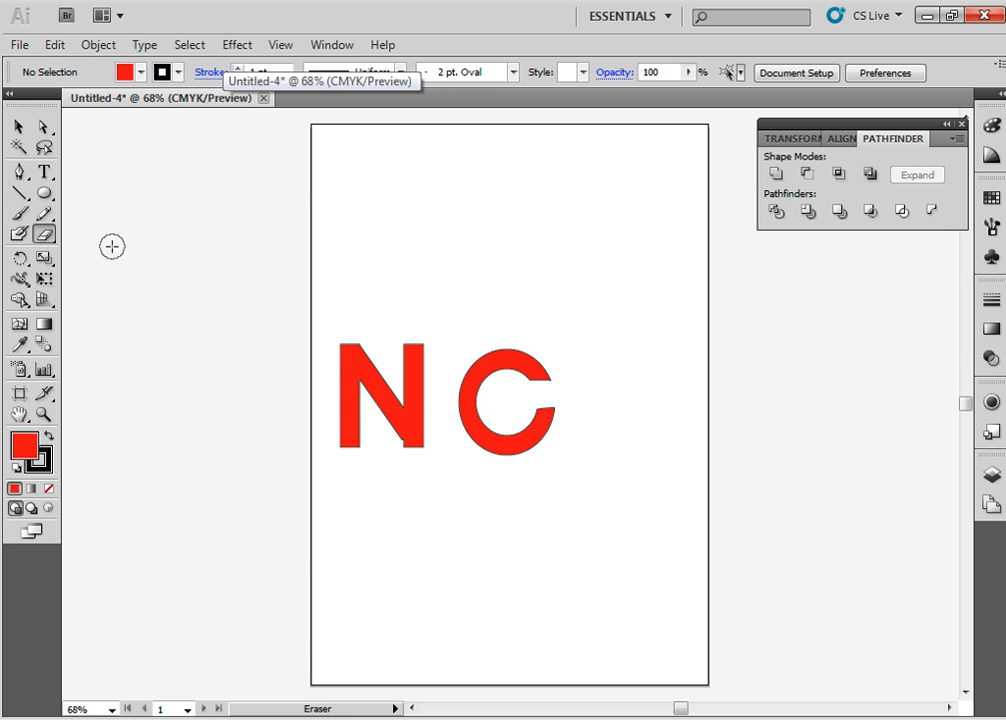
# Draw a large red ellipse above the letters and erase two notches and a full diagonal strip from it.
pyautogui.click(44, 193)
pyautogui.moveTo(424, 177); pyautogui.dragTo(566, 305)
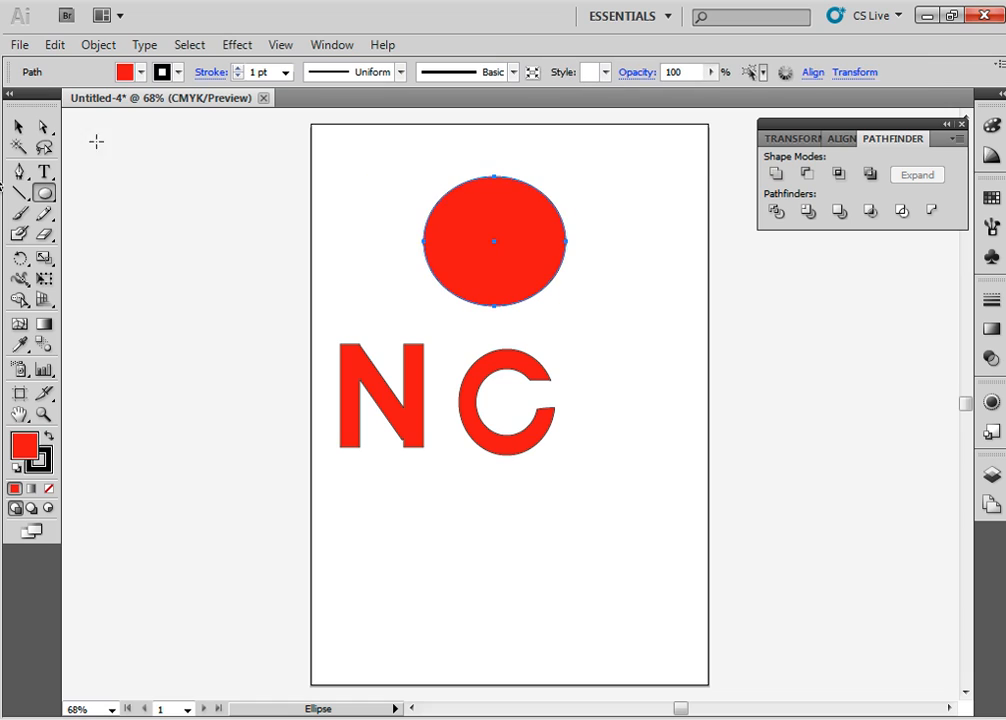
pyautogui.click(44, 234)
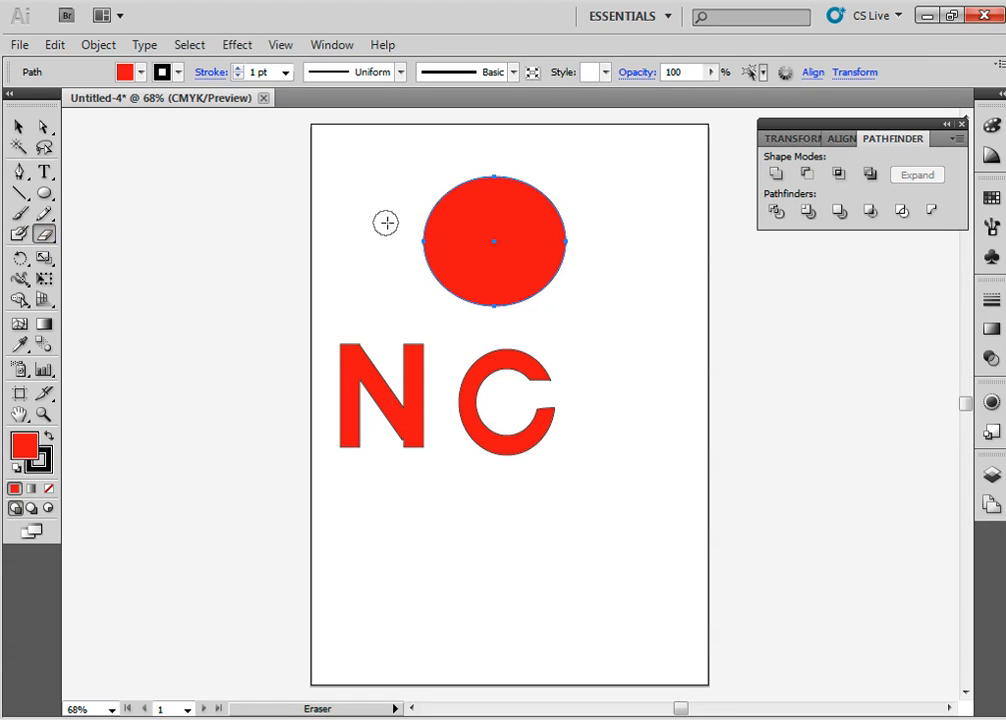
pyautogui.moveTo(411, 227); pyautogui.dragTo(471, 228)
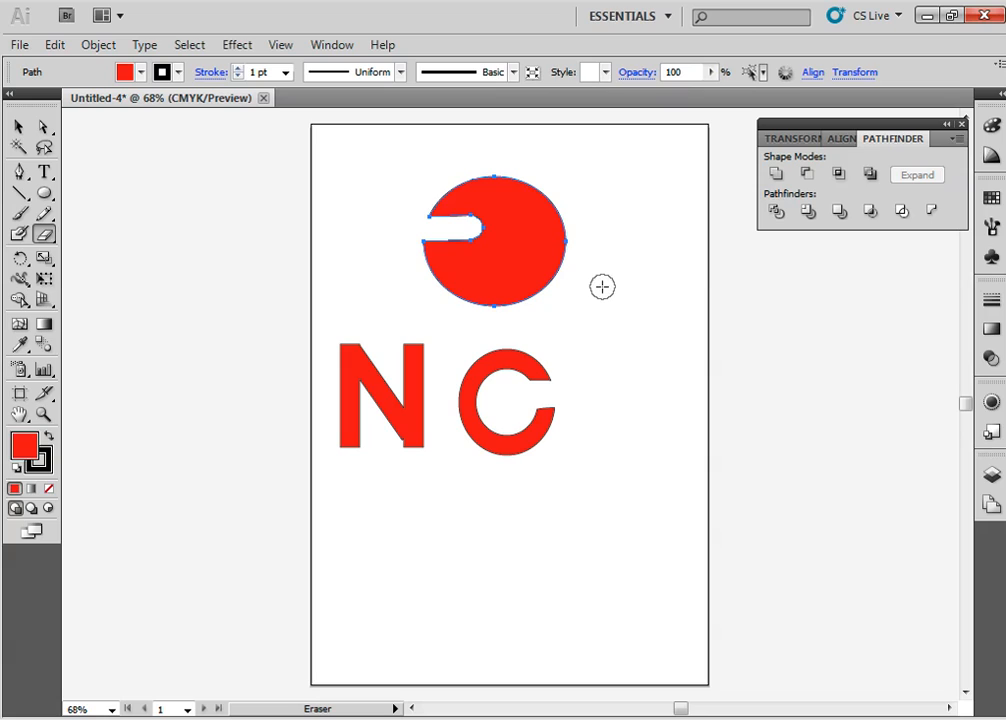
pyautogui.moveTo(547, 295); pyautogui.dragTo(514, 262)
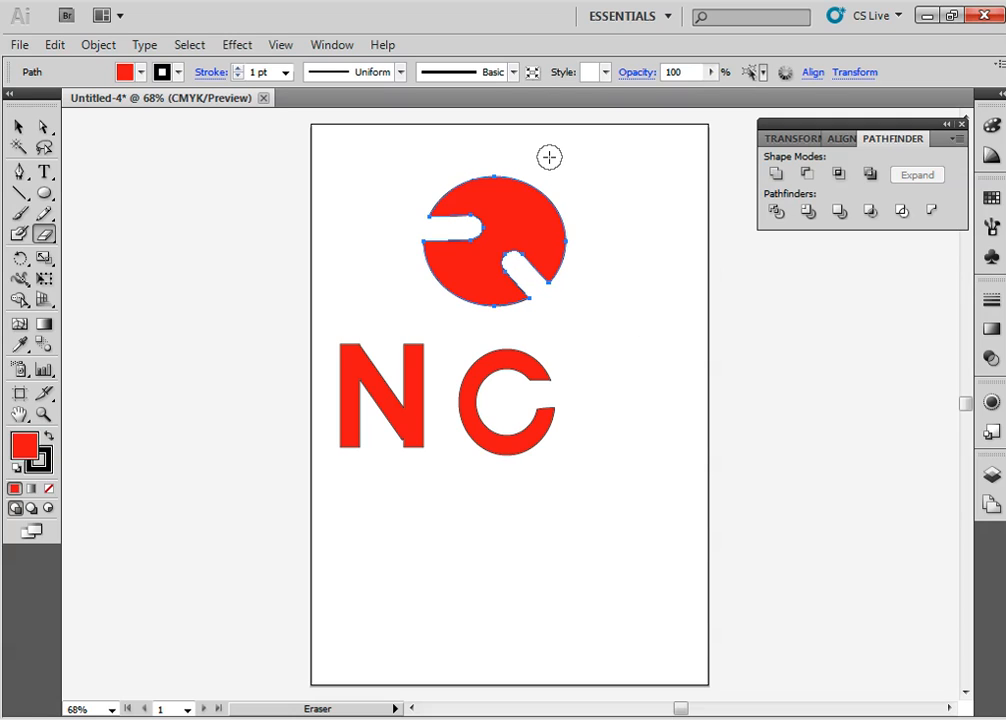
pyautogui.moveTo(546, 155); pyautogui.dragTo(433, 299)
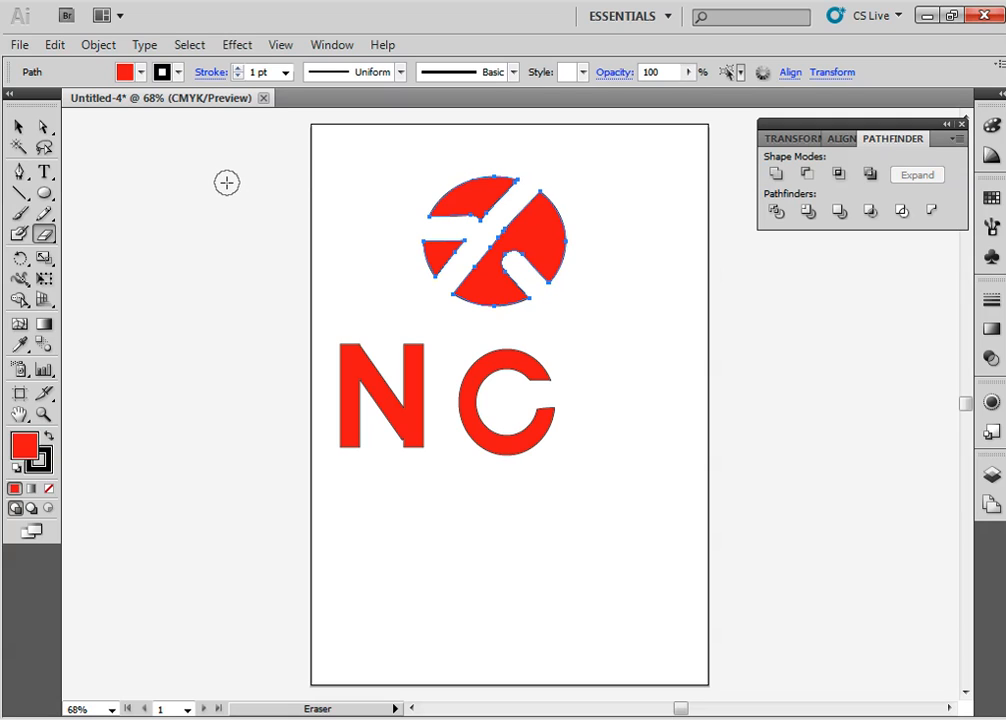
# Move the three pieces of the erased ellipse apart and delete them all.
pyautogui.click(19, 126)
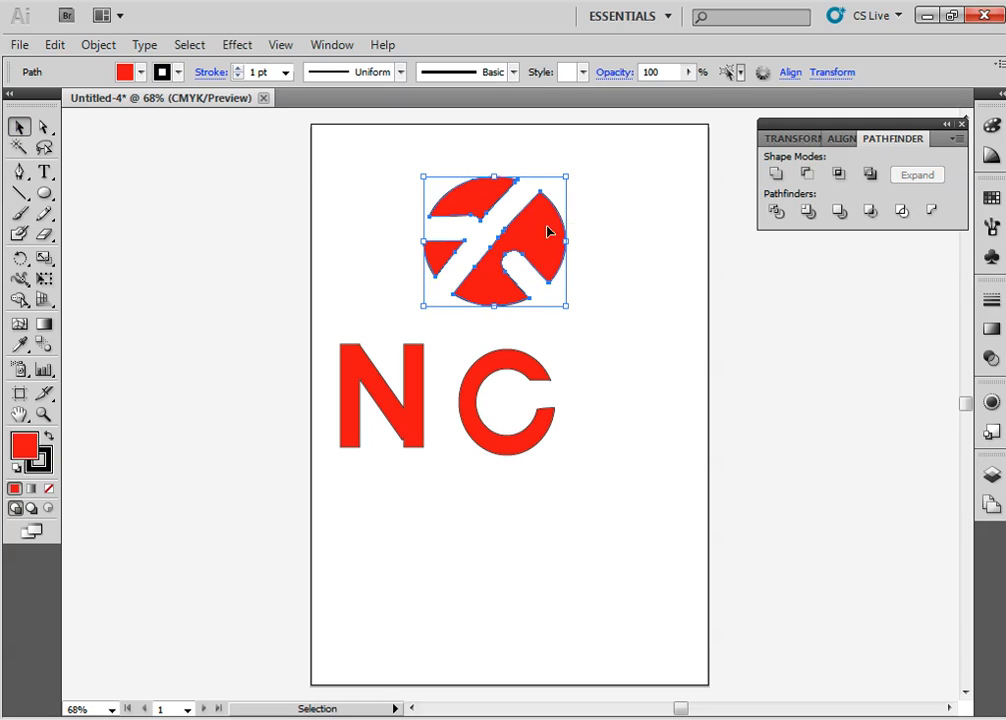
pyautogui.click(624, 240)
pyautogui.moveTo(469, 202); pyautogui.dragTo(379, 208)
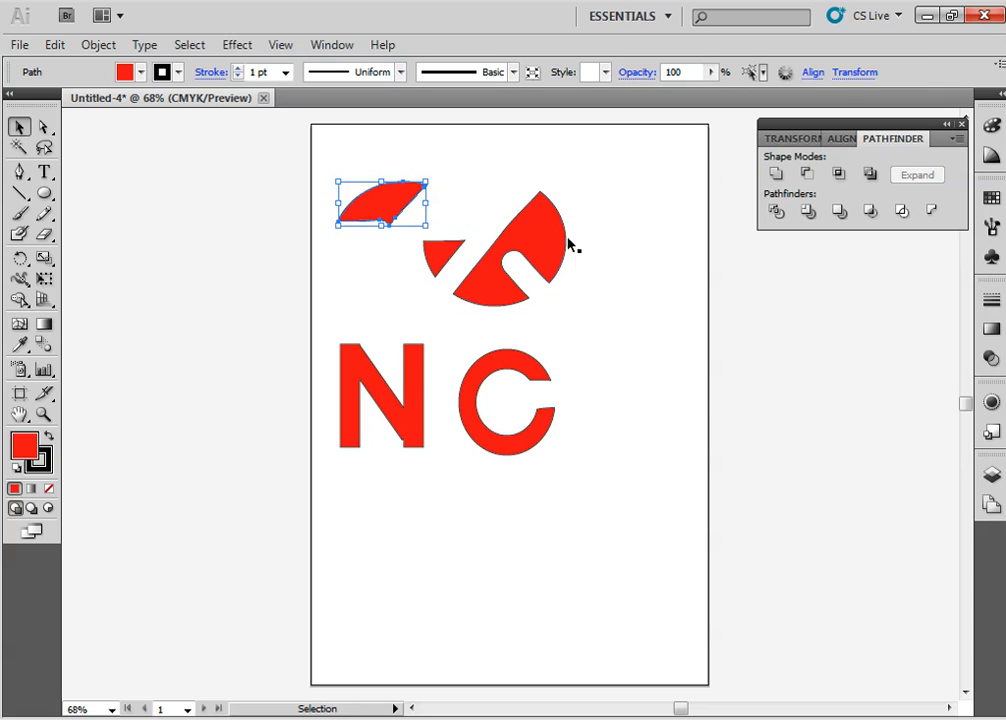
pyautogui.moveTo(568, 245); pyautogui.dragTo(618, 221)
pyautogui.moveTo(440, 271); pyautogui.dragTo(461, 271)
pyautogui.moveTo(395, 218); pyautogui.dragTo(481, 204)
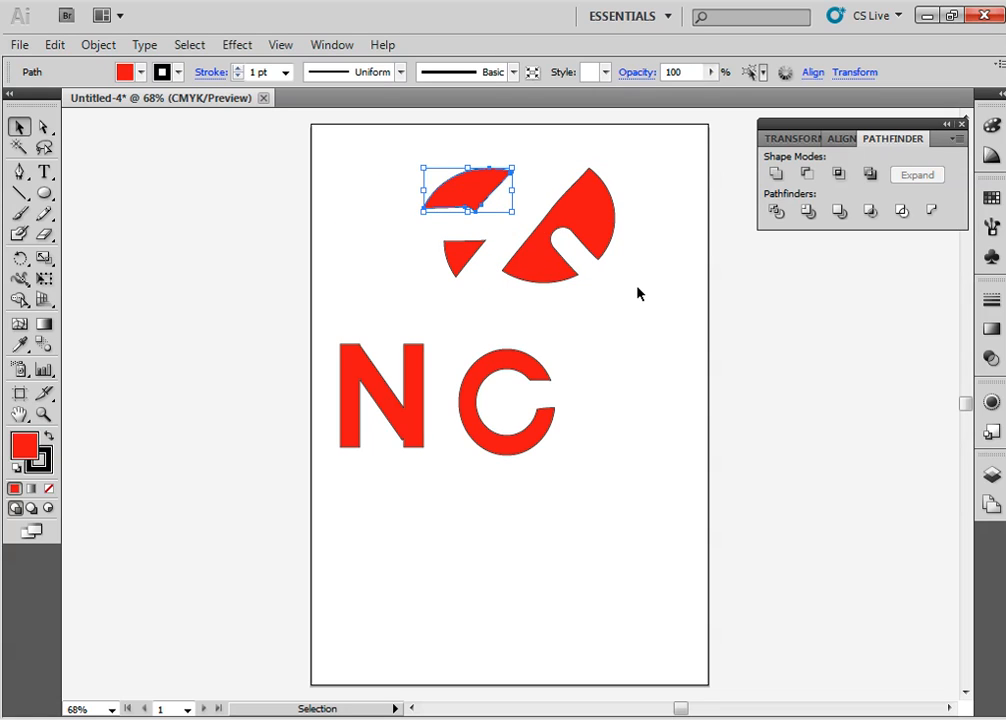
pyautogui.moveTo(659, 288); pyautogui.dragTo(390, 158)
pyautogui.press('Delete')
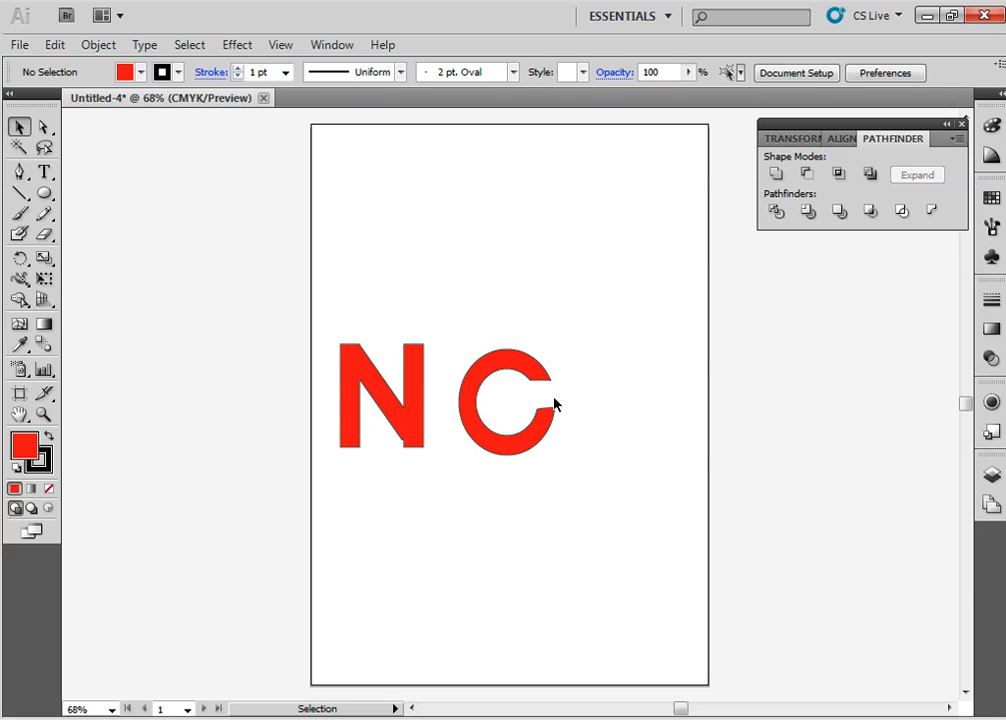
# Draw a small red horizontal rectangle from the C's centre to its right edge as the crossbar of a G.
pyautogui.click(45, 194)
pyautogui.moveTo(48, 195); pyautogui.dragTo(111, 204)
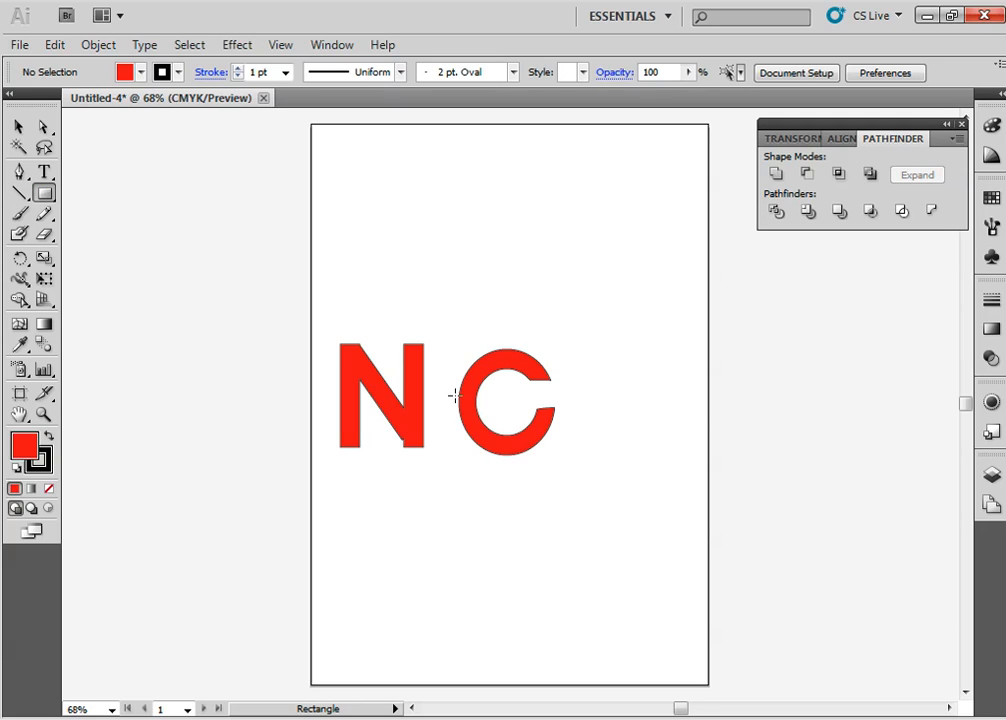
pyautogui.moveTo(510, 403); pyautogui.dragTo(551, 418)
pyautogui.click(594, 464)
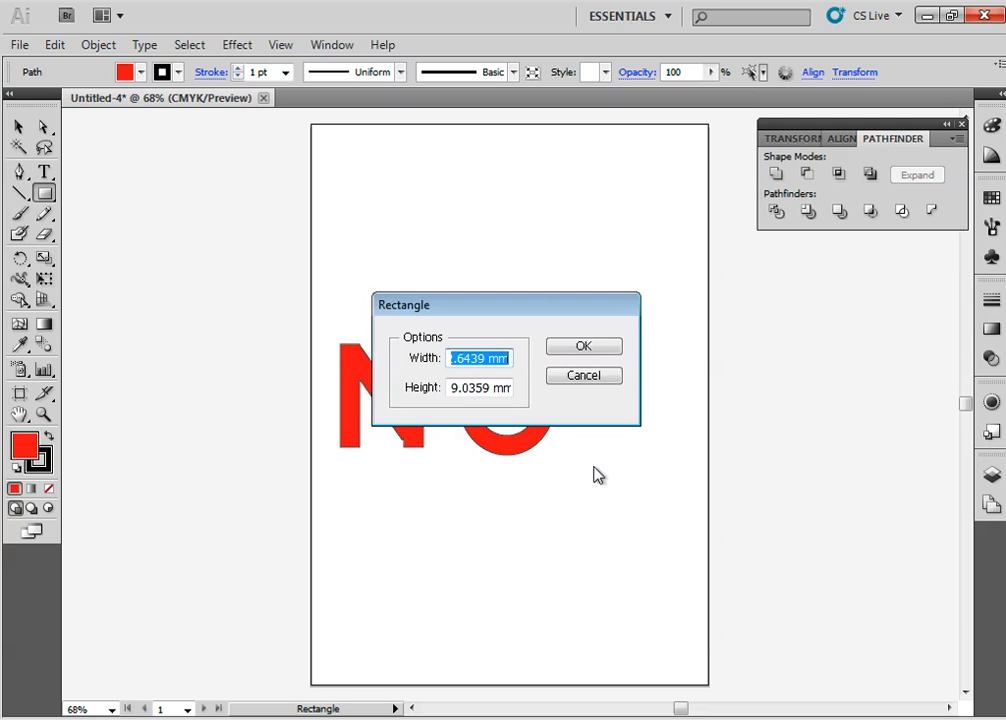
pyautogui.click(588, 352)
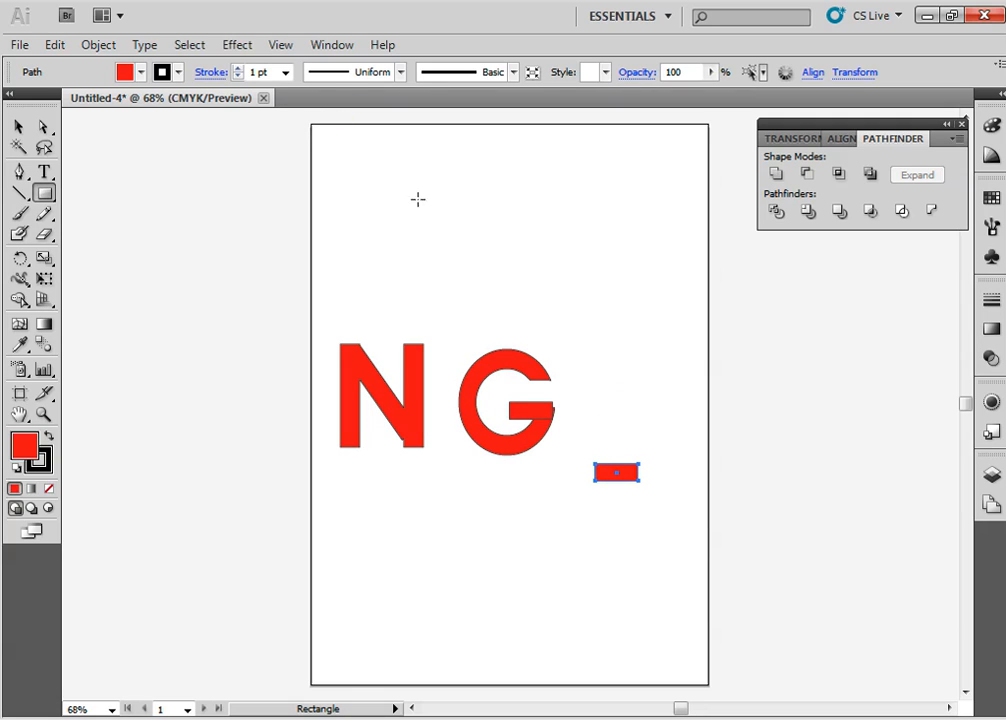
pyautogui.press('Delete')
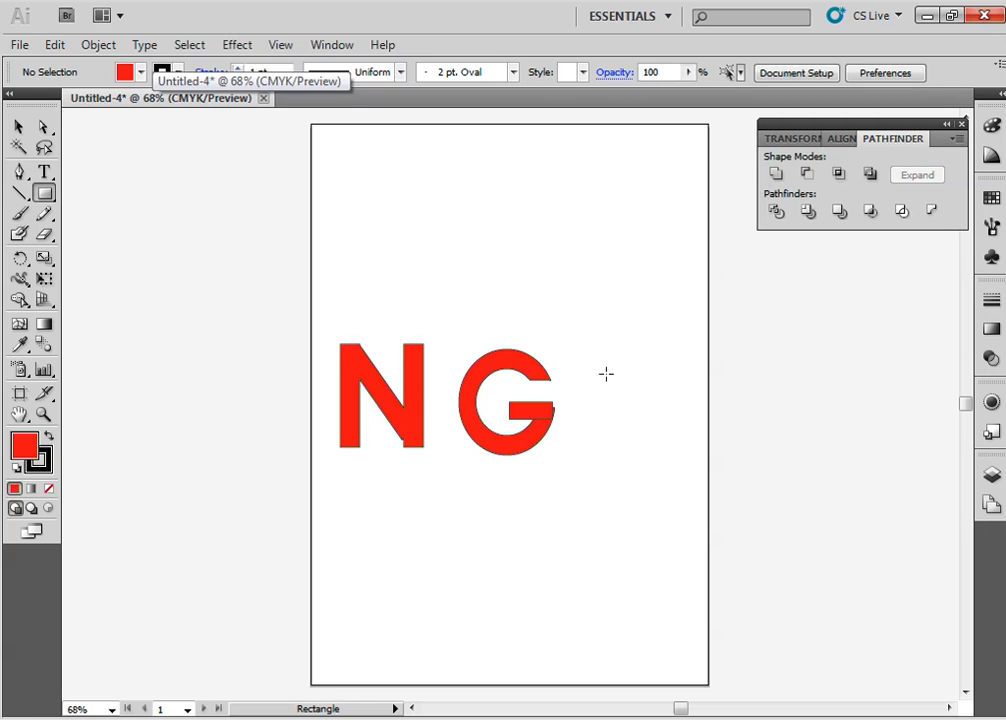
# Move the crossbar slightly upward so it sits within the C's opening.
pyautogui.click(19, 127)
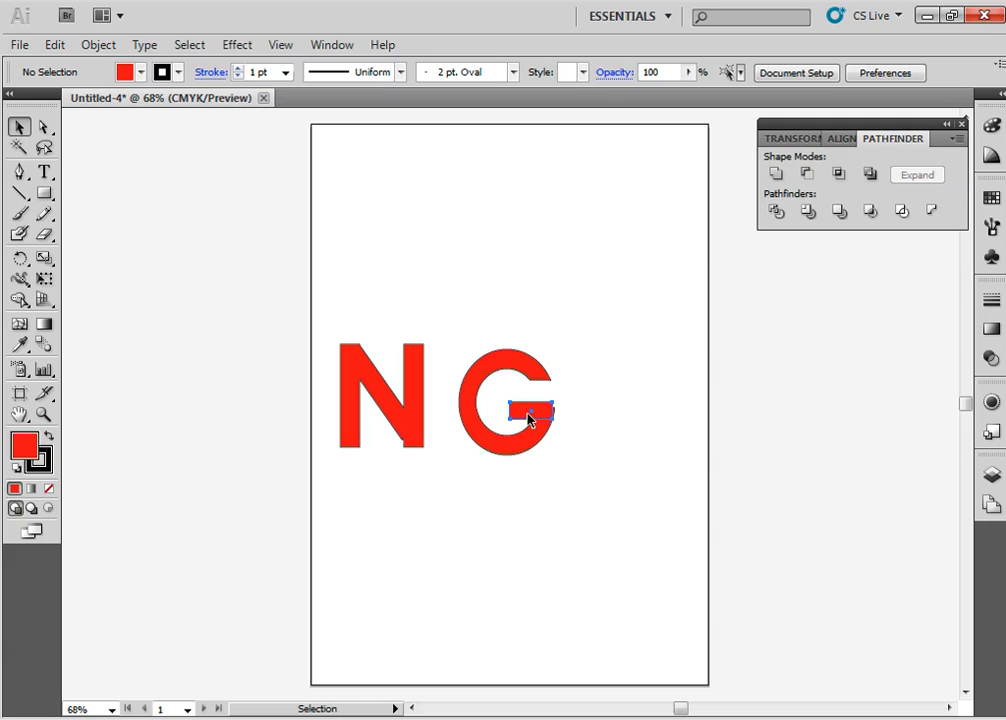
pyautogui.moveTo(529, 418); pyautogui.dragTo(541, 412)
pyautogui.click(631, 445)
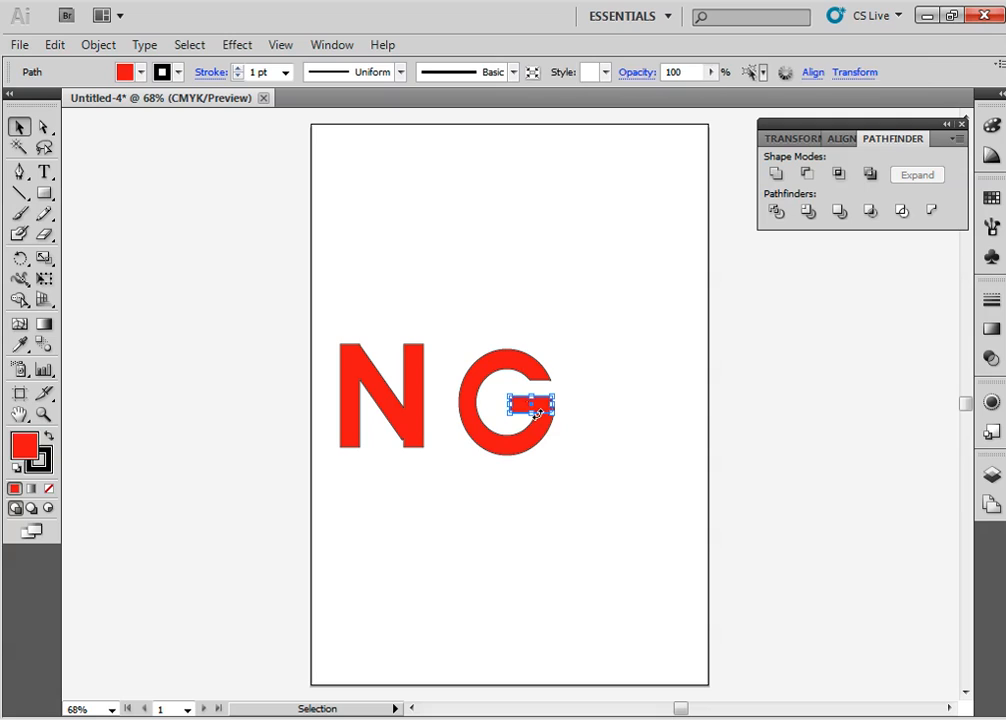
pyautogui.click(581, 449)
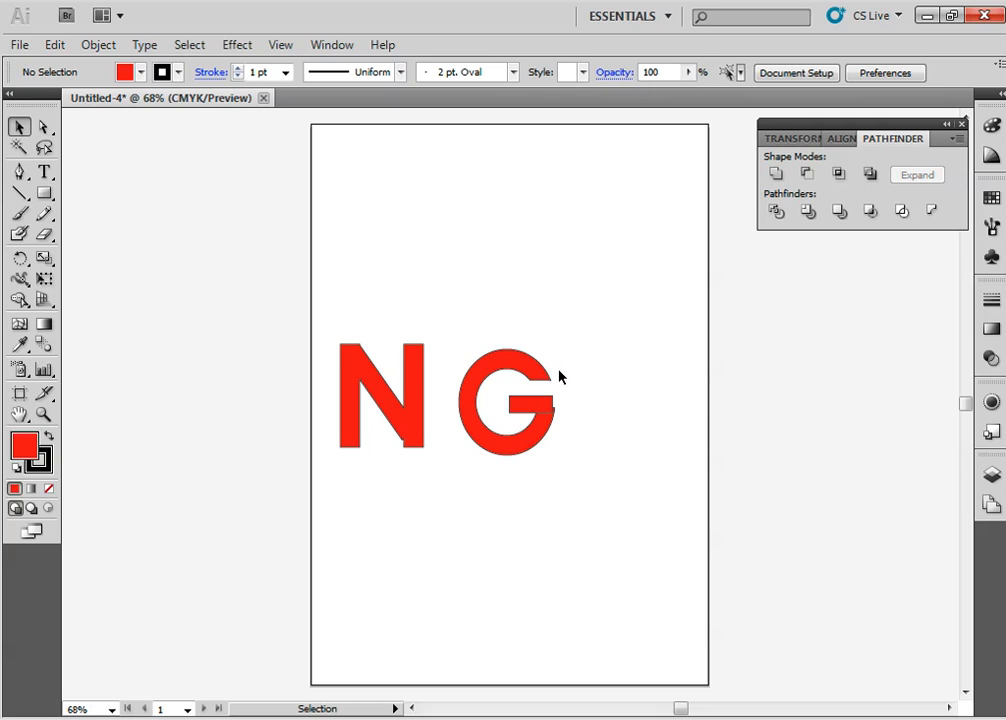
# Try aligning the top edges of the C and its crossbar, and undo the alignment.
pyautogui.moveTo(466, 330); pyautogui.dragTo(619, 522)
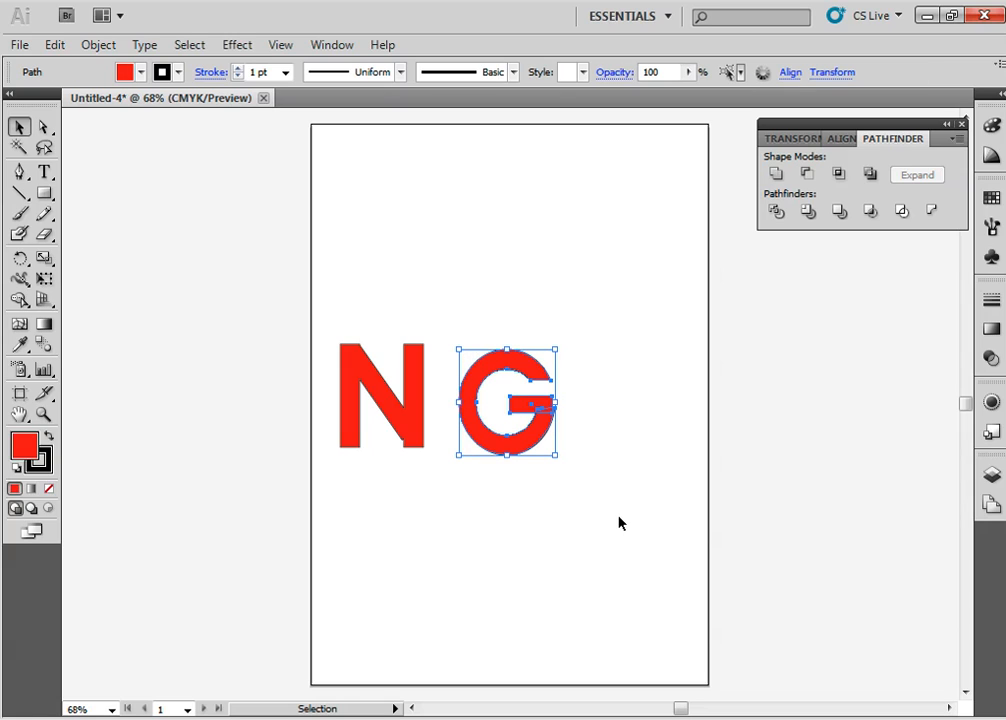
pyautogui.click(843, 139)
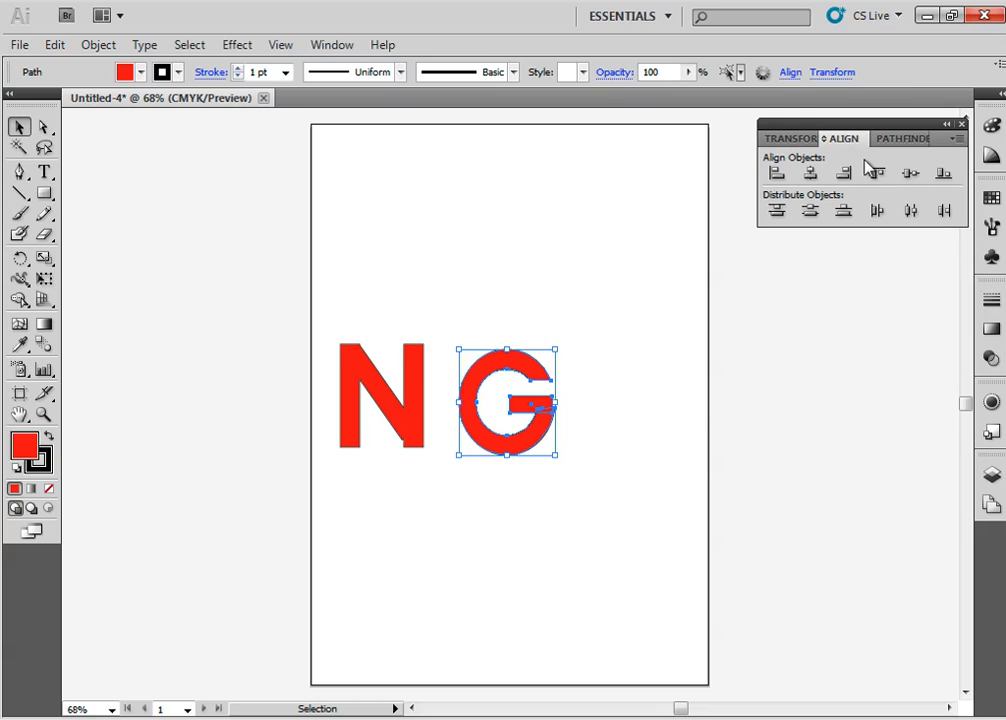
pyautogui.click(876, 174)
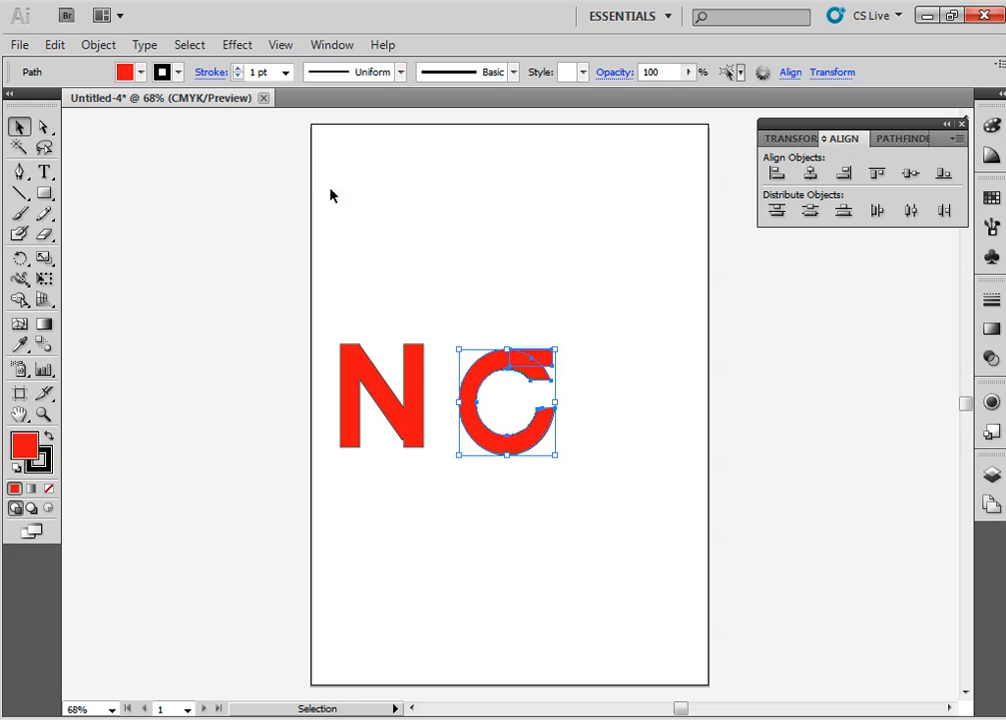
pyautogui.click(58, 45)
pyautogui.click(70, 65)
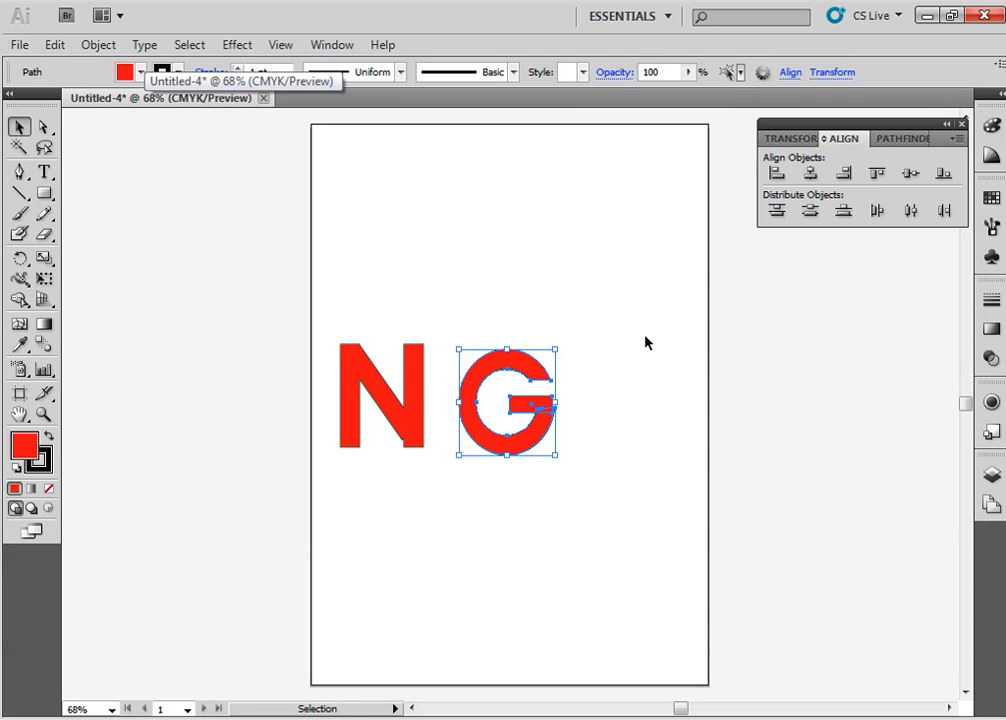
# Unite the C and its crossbar into a single G shape with Pathfinder.
pyautogui.click(891, 141)
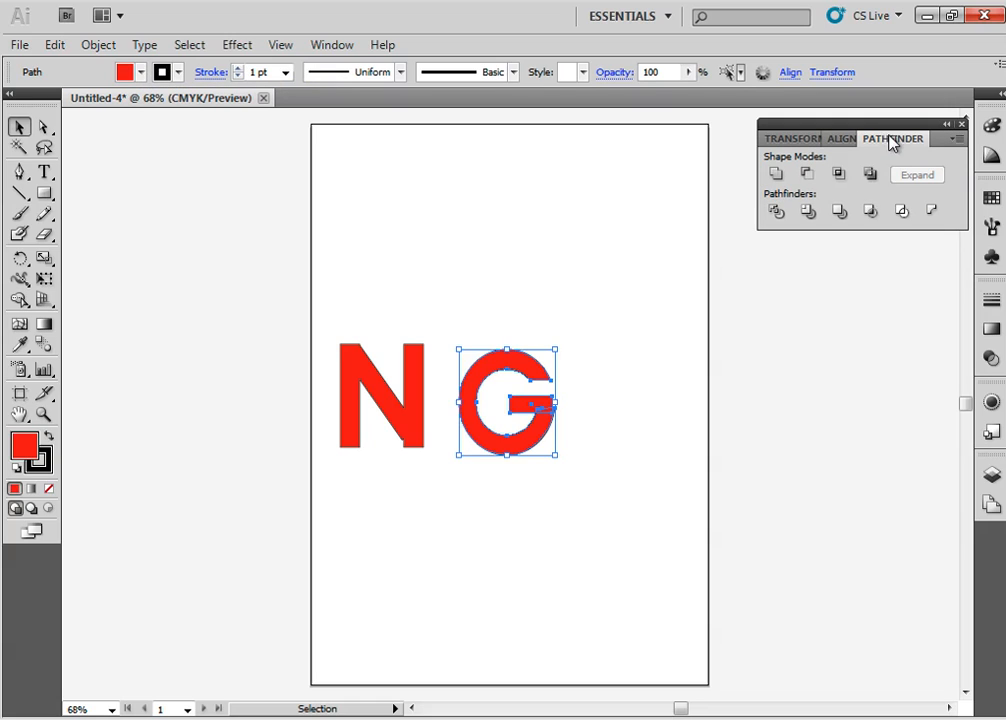
pyautogui.click(779, 176)
pyautogui.click(651, 326)
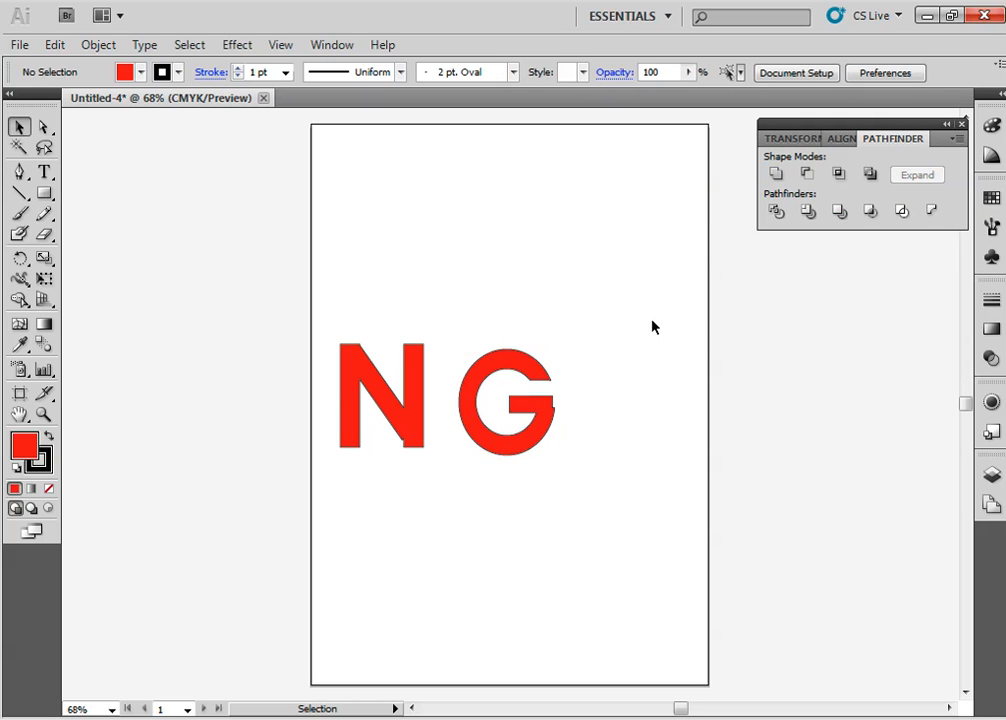
# Move the G close beside the N and align the two letters along their top edges.
pyautogui.moveTo(537, 453); pyautogui.dragTo(463, 300)
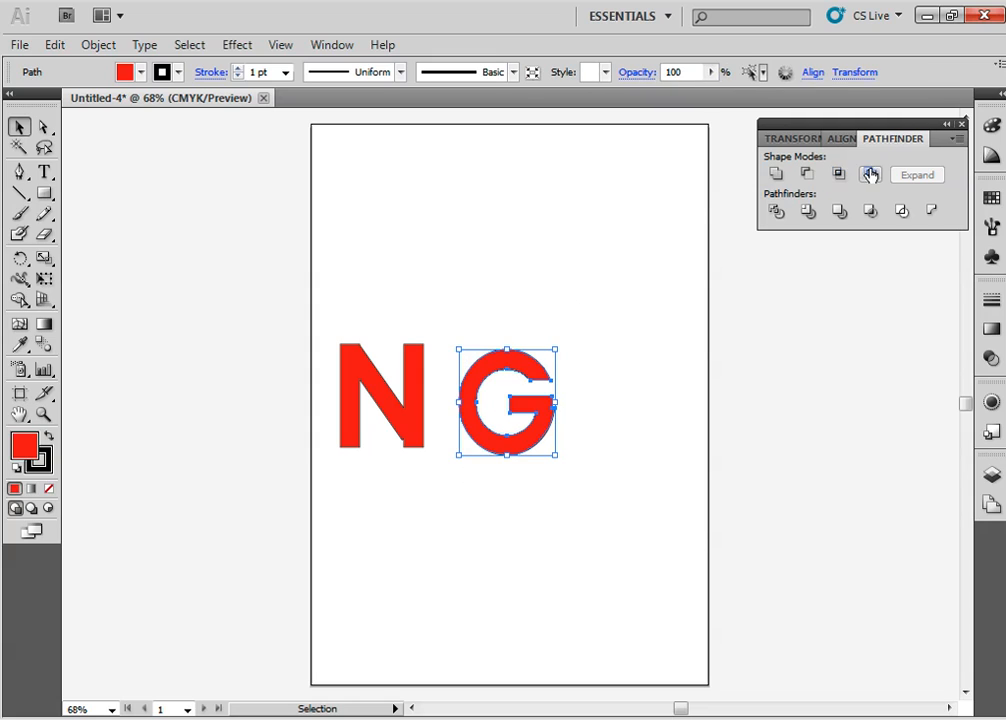
pyautogui.click(838, 141)
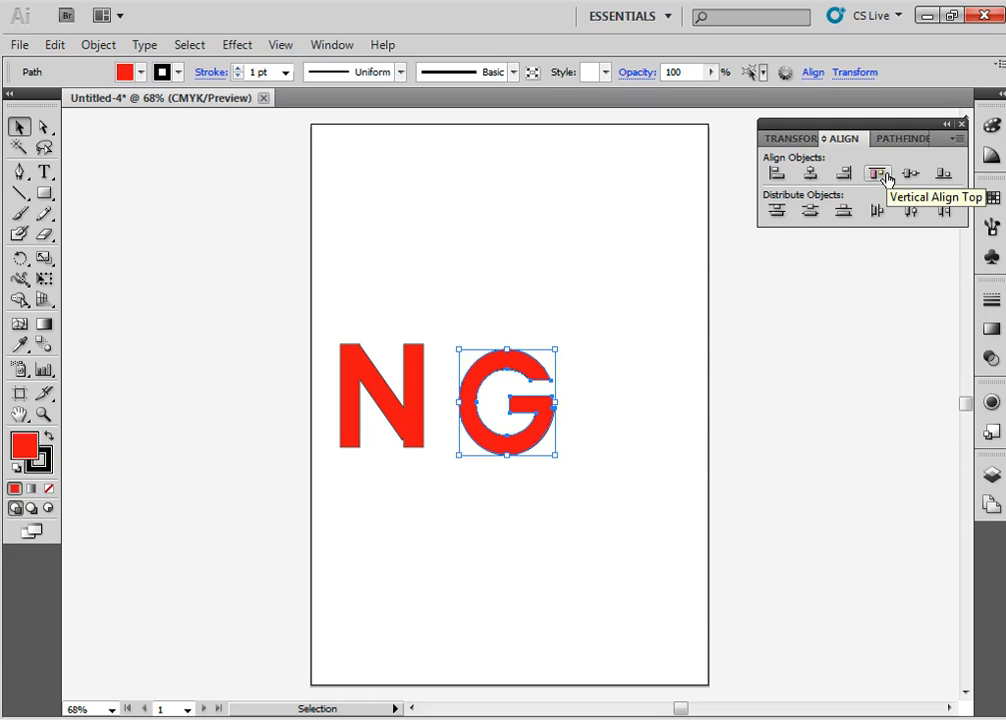
pyautogui.click(631, 480)
pyautogui.moveTo(559, 467); pyautogui.dragTo(430, 360)
pyautogui.moveTo(579, 501); pyautogui.dragTo(336, 319)
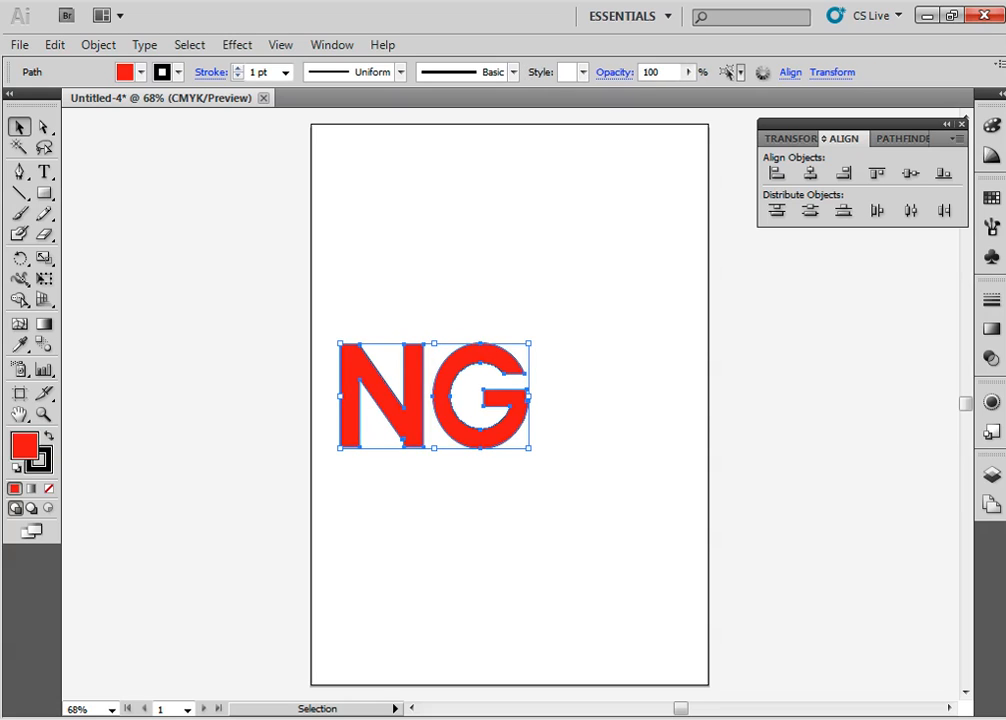
pyautogui.click(876, 174)
pyautogui.click(617, 426)
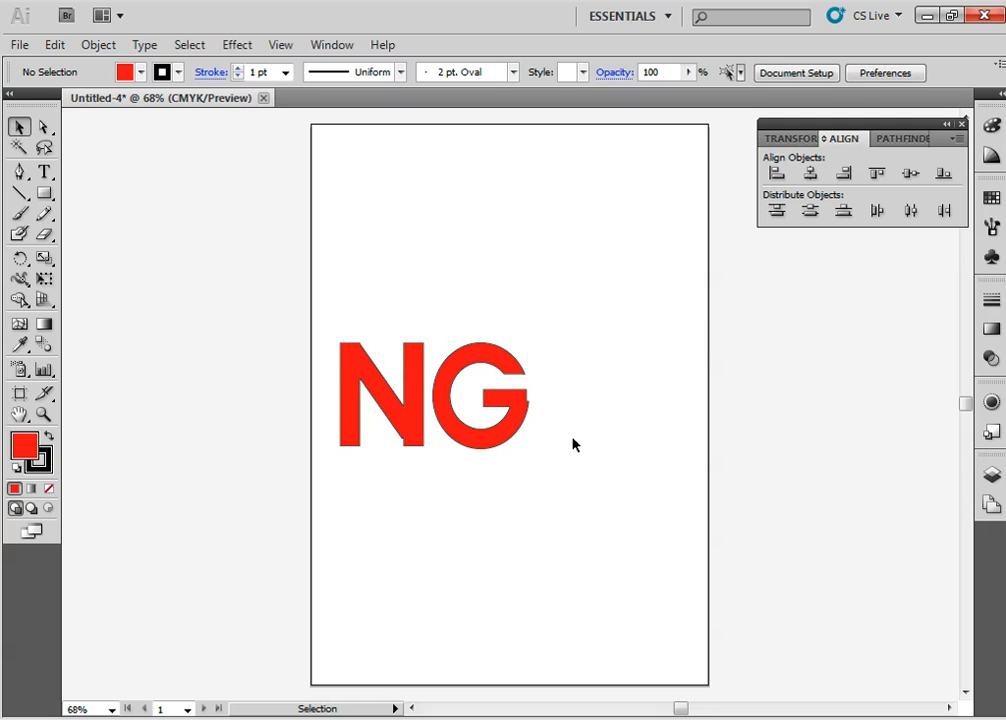
# Tilt the G slightly counter-clockwise with Free Transform and deselect it.
pyautogui.moveTo(572, 438); pyautogui.dragTo(431, 348)
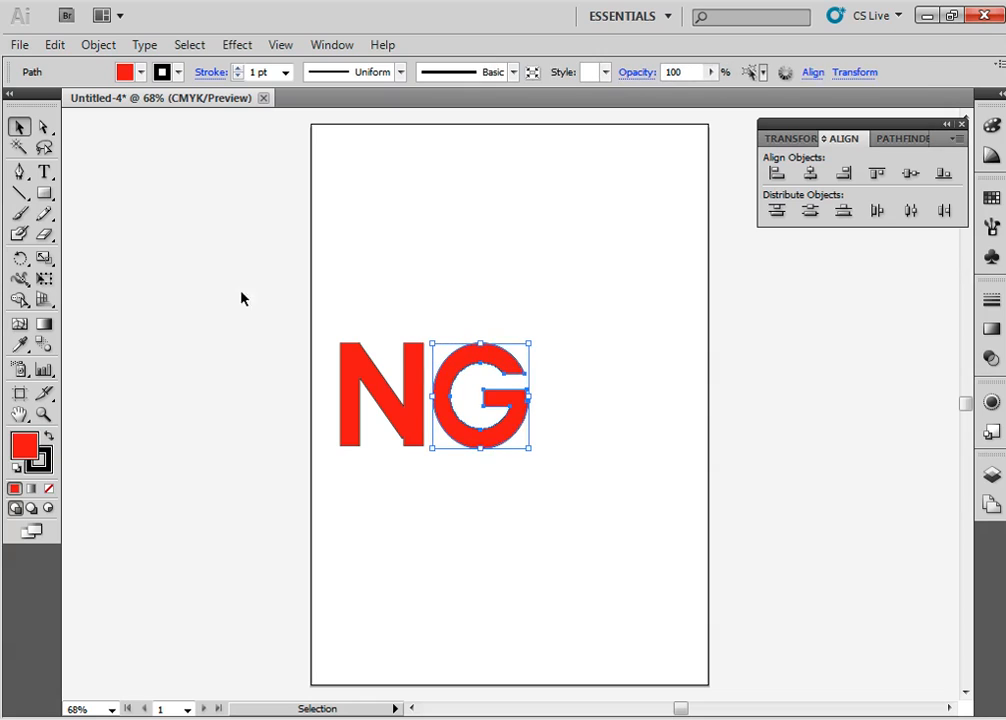
pyautogui.click(44, 279)
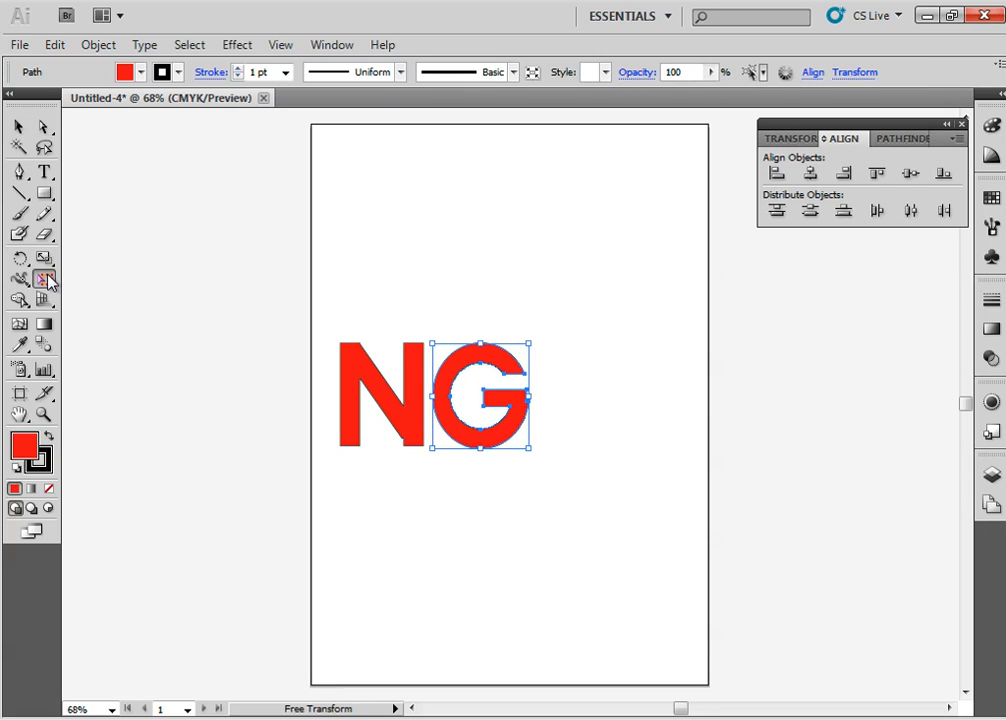
pyautogui.moveTo(452, 320); pyautogui.dragTo(440, 330)
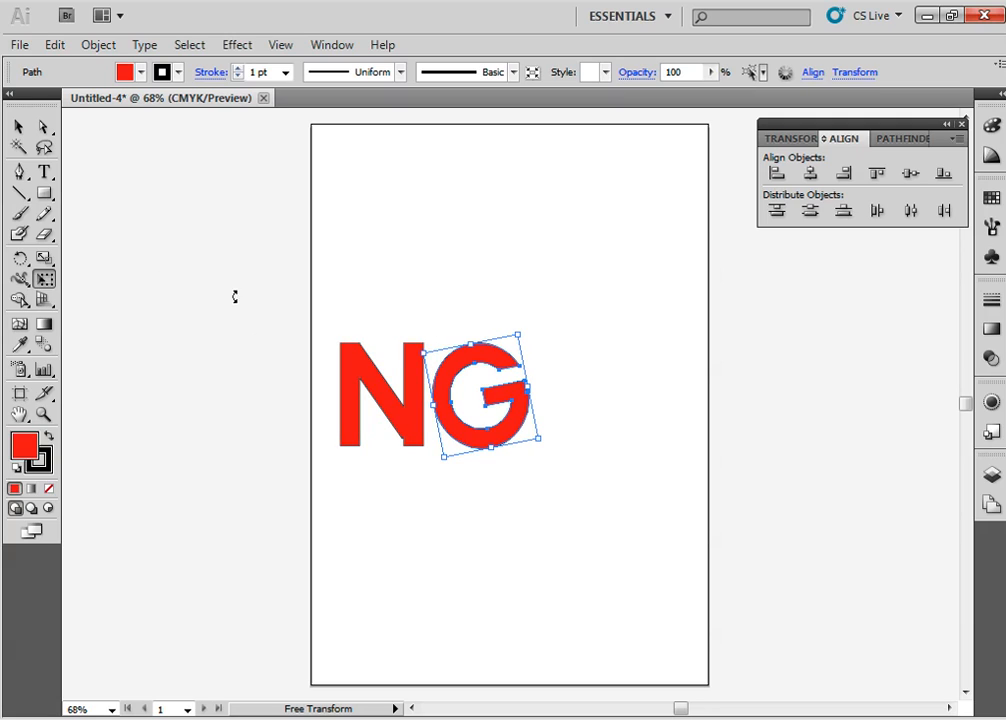
pyautogui.click(27, 124)
pyautogui.click(425, 517)
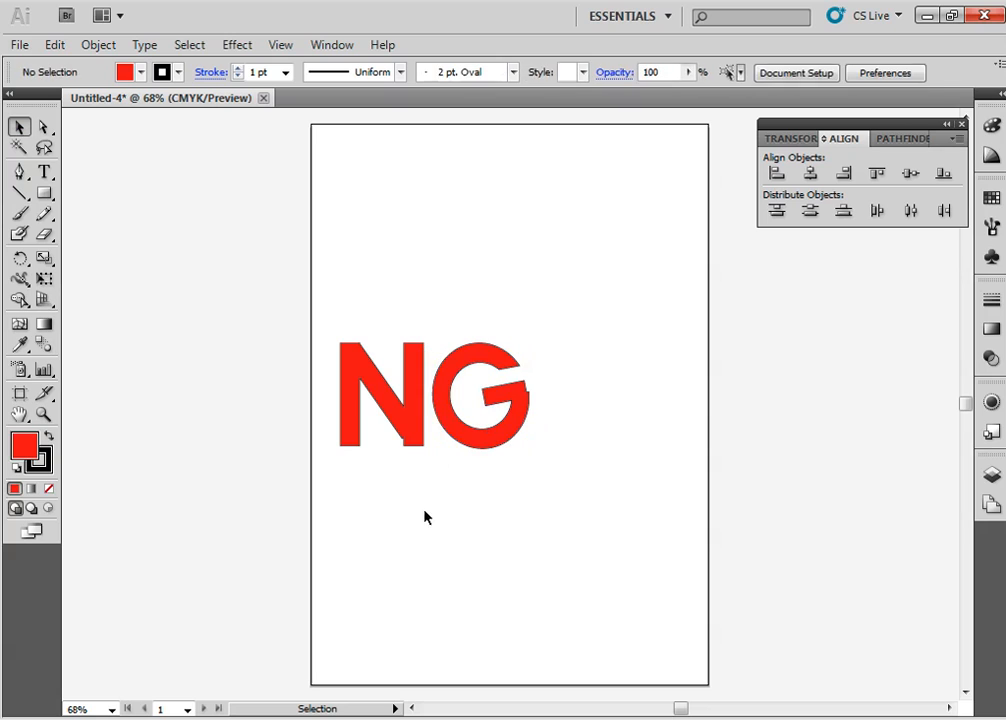
# Tilt the N slightly clockwise with Free Transform and move it up against the G so the two letters overlap.
pyautogui.moveTo(440, 492); pyautogui.dragTo(339, 323)
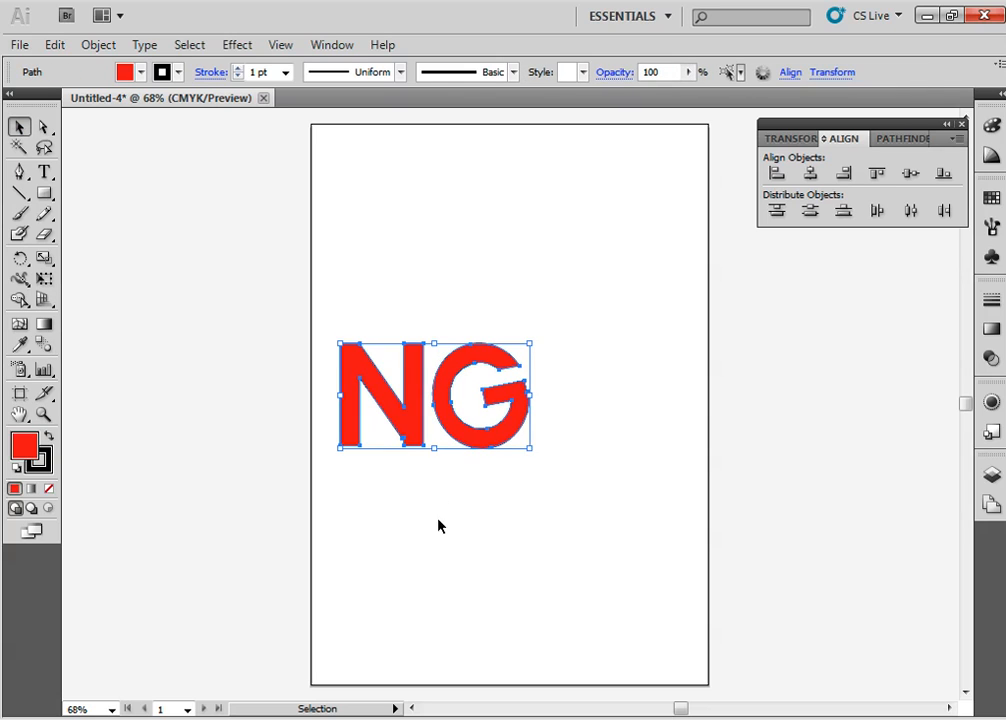
pyautogui.click(425, 474)
pyautogui.click(357, 343)
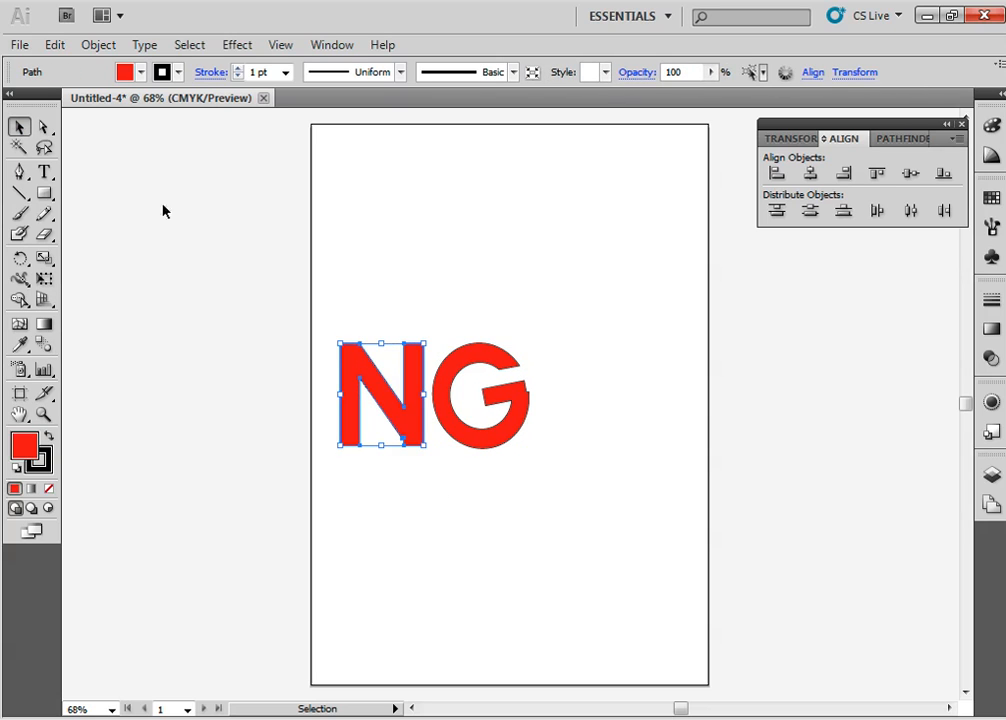
pyautogui.click(44, 278)
pyautogui.moveTo(366, 318)
pyautogui.mouseDown()
pyautogui.moveTo(388, 319)
pyautogui.moveTo(359, 328)
pyautogui.moveTo(381, 320)
pyautogui.mouseUp()
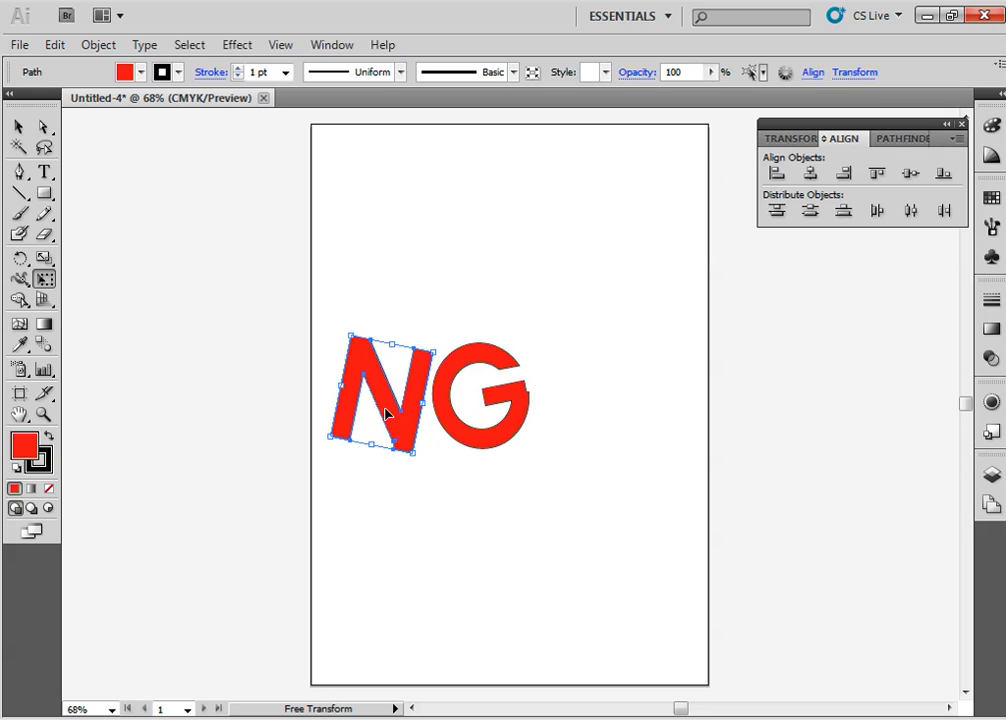
pyautogui.moveTo(400, 427); pyautogui.dragTo(418, 414)
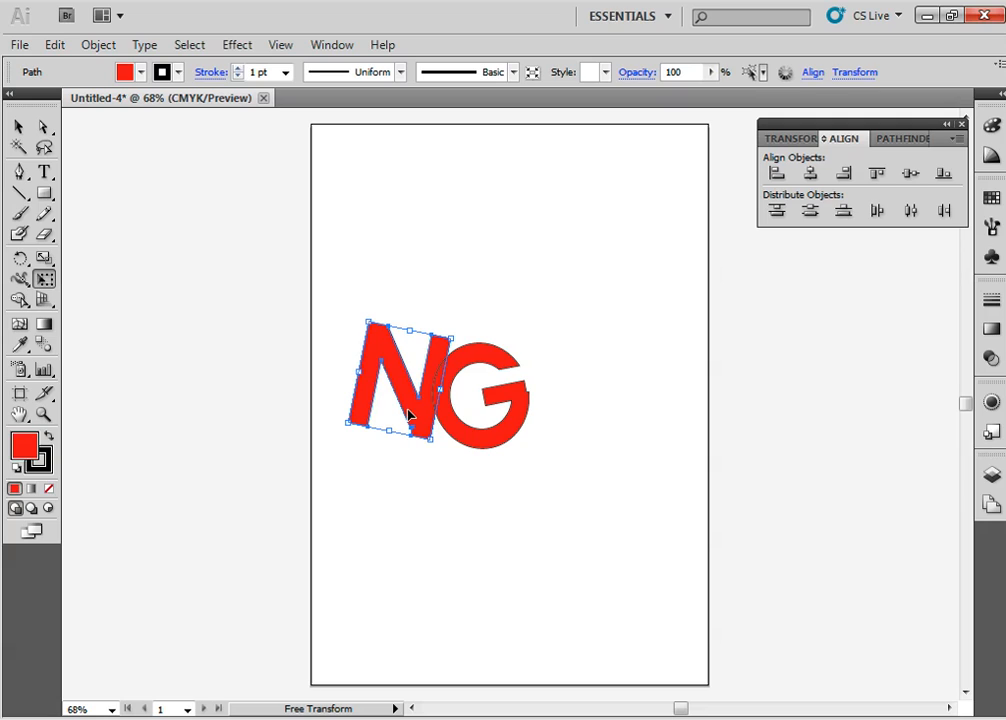
pyautogui.click(18, 127)
pyautogui.click(573, 473)
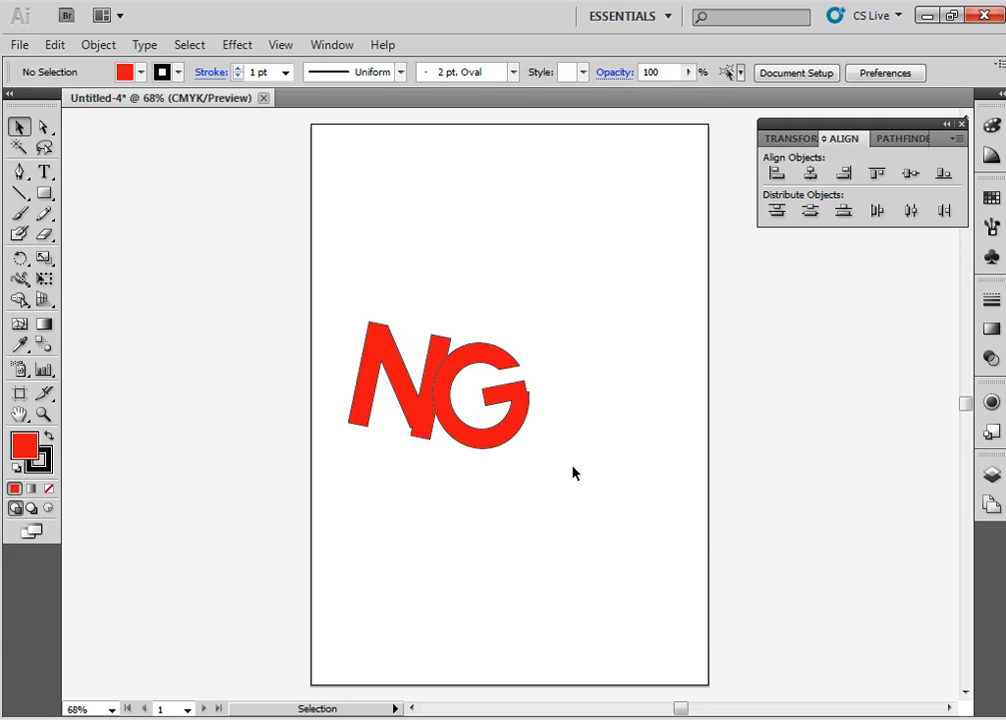
# Align the tilted N and G by their top edges, and finally by their vertical centres.
pyautogui.moveTo(573, 473); pyautogui.dragTo(353, 294)
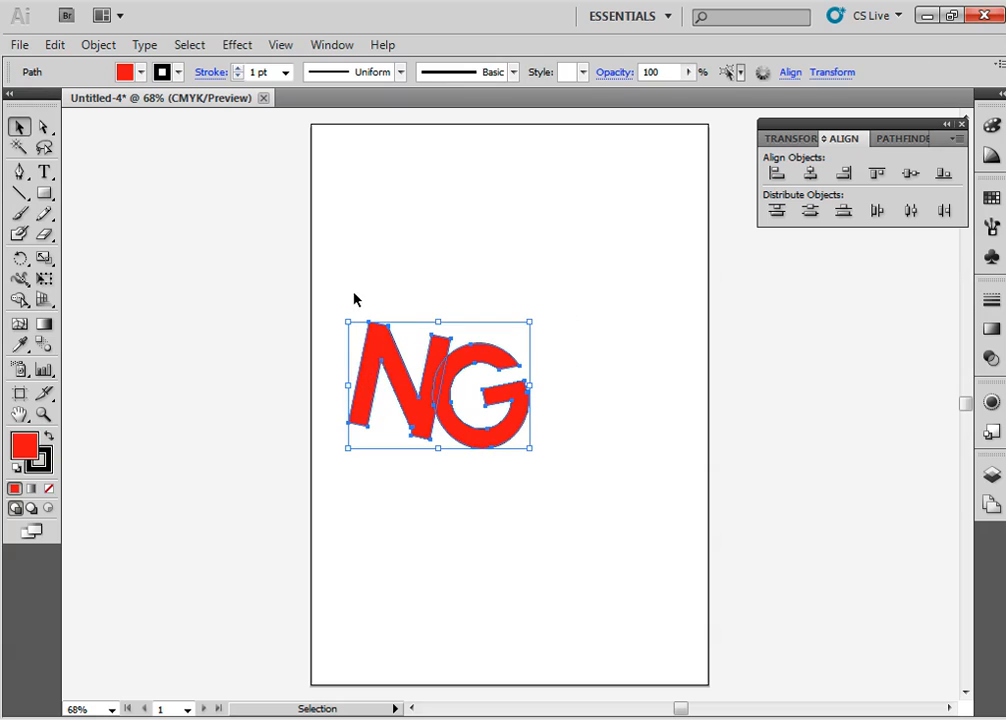
pyautogui.click(879, 177)
pyautogui.click(611, 514)
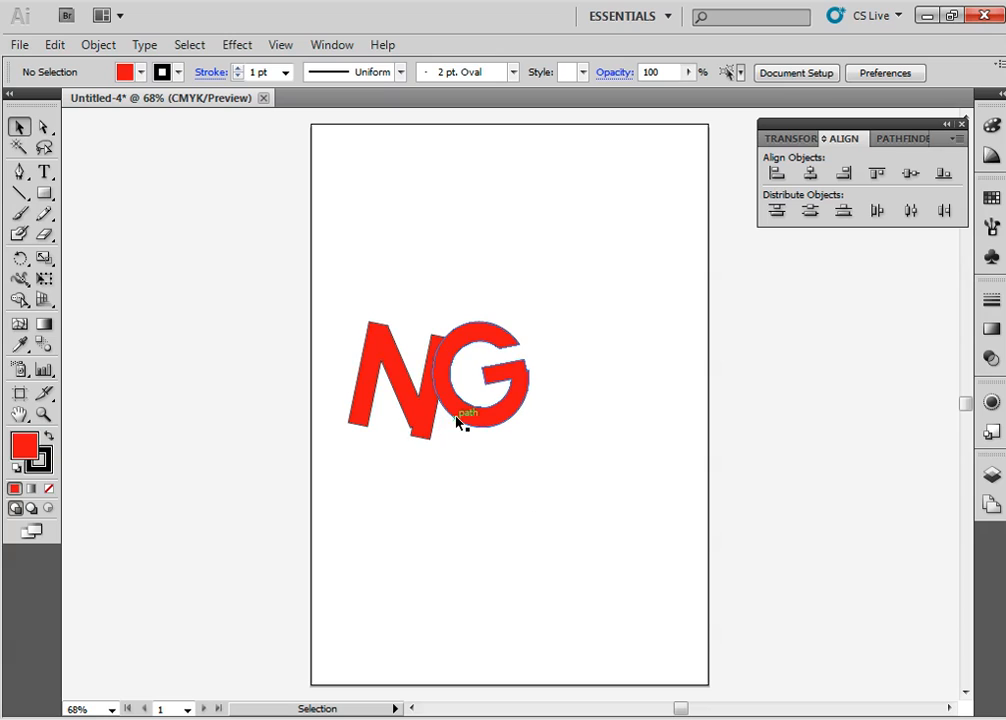
pyautogui.moveTo(572, 458); pyautogui.dragTo(352, 320)
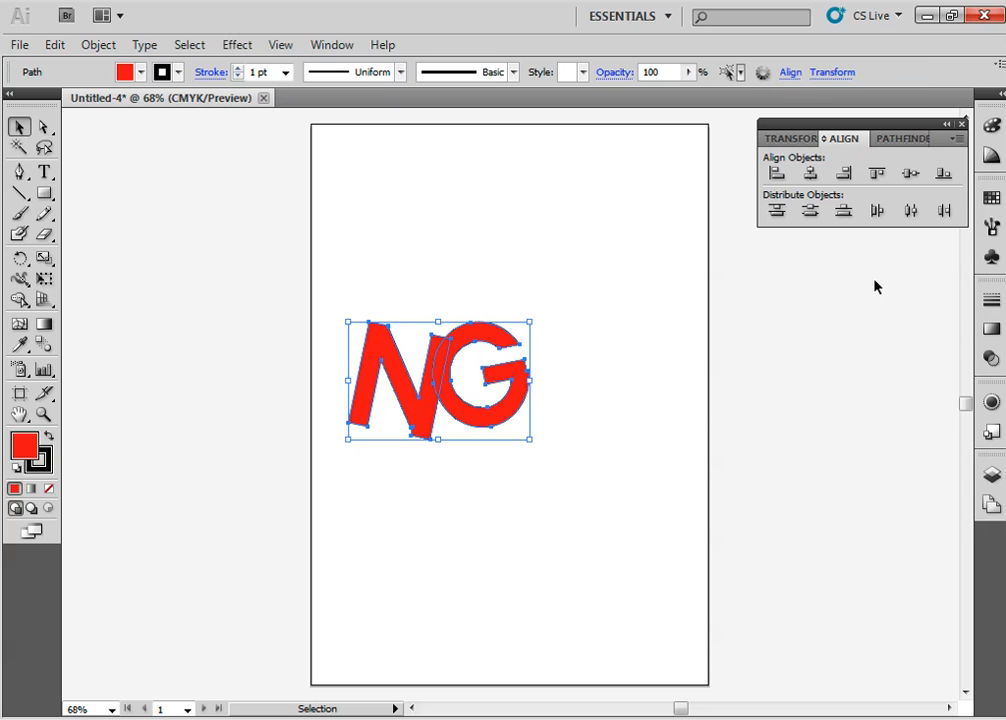
pyautogui.click(909, 176)
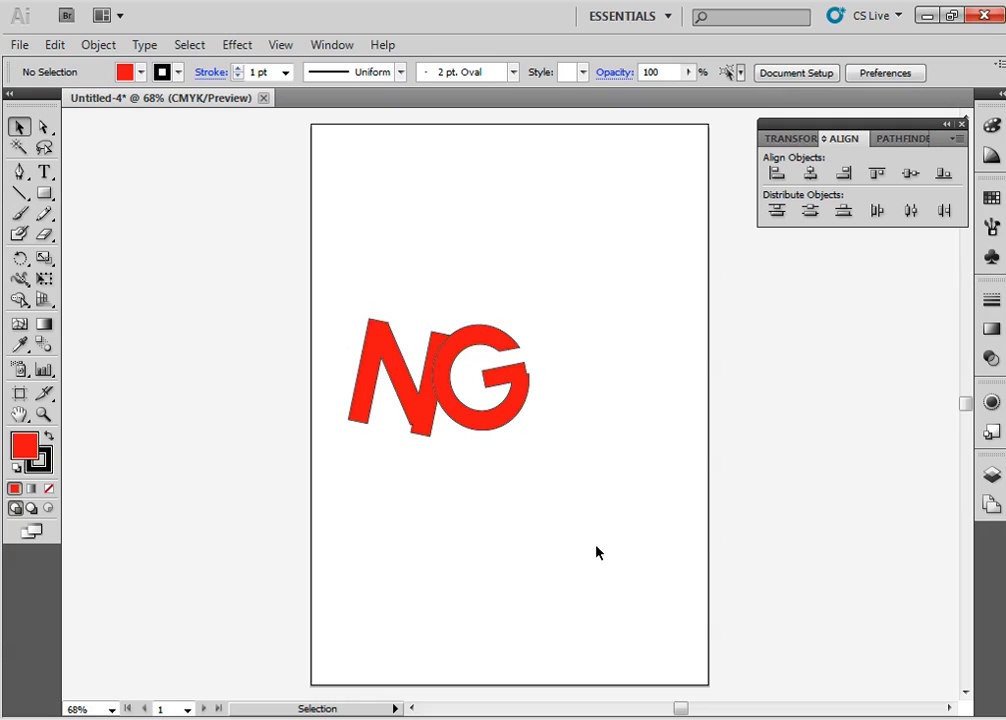
# Unite the overlapping N and G into a single shape with Pathfinder.
pyautogui.moveTo(639, 542); pyautogui.dragTo(350, 280)
pyautogui.click(909, 140)
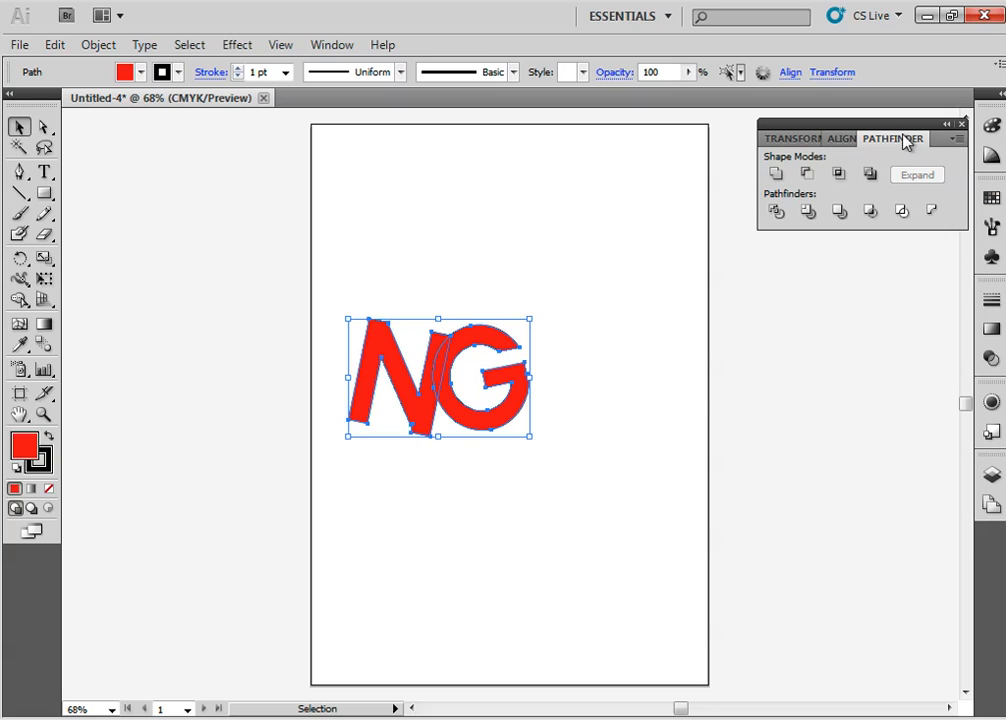
pyautogui.click(775, 176)
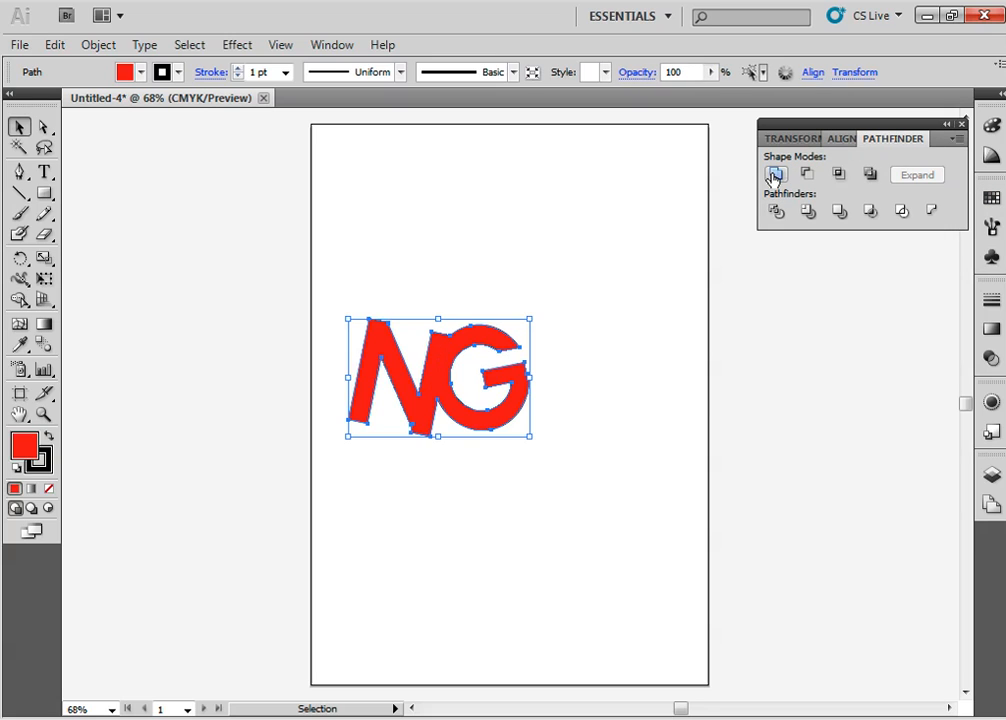
pyautogui.click(532, 537)
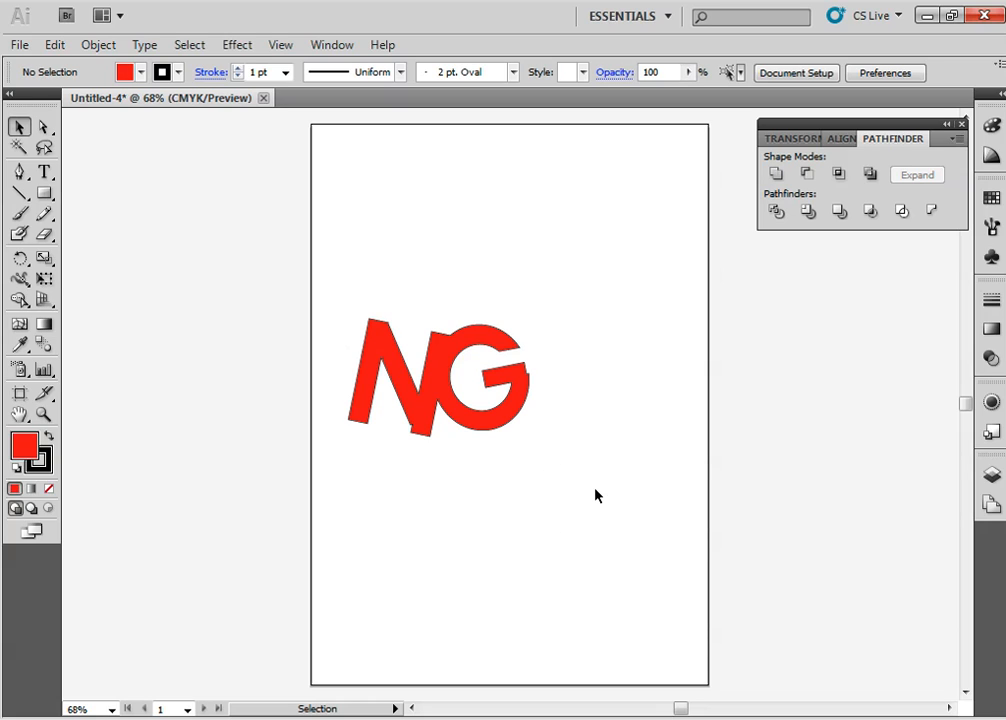
# Apply the 3D Extrude & Bevel effect to the united NG shape and deselect it.
pyautogui.moveTo(595, 495); pyautogui.dragTo(353, 303)
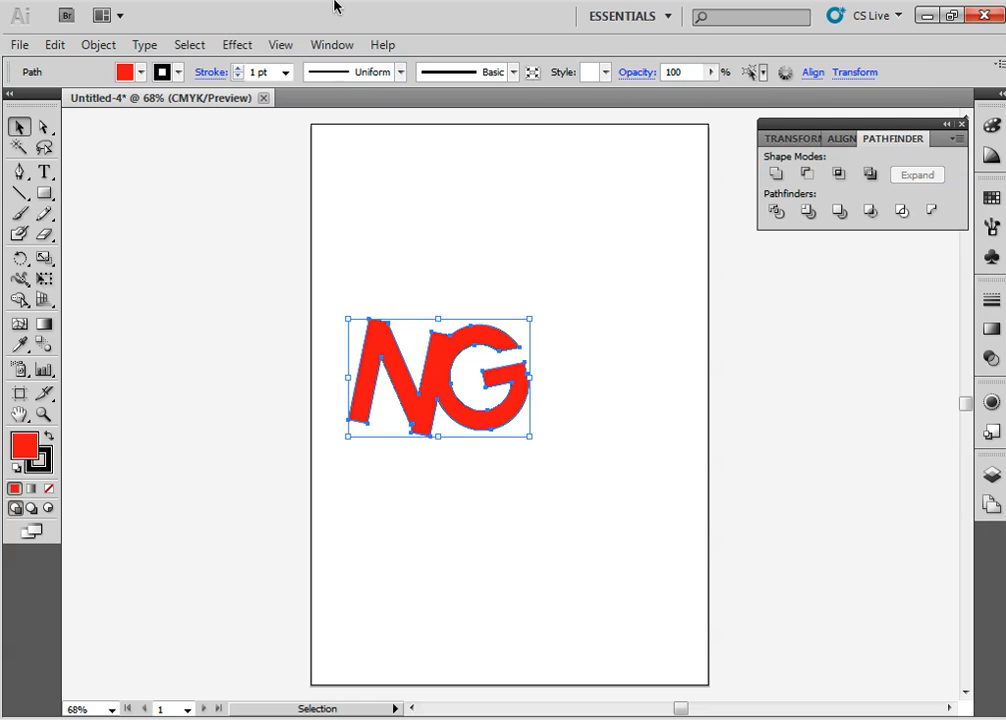
pyautogui.click(237, 50)
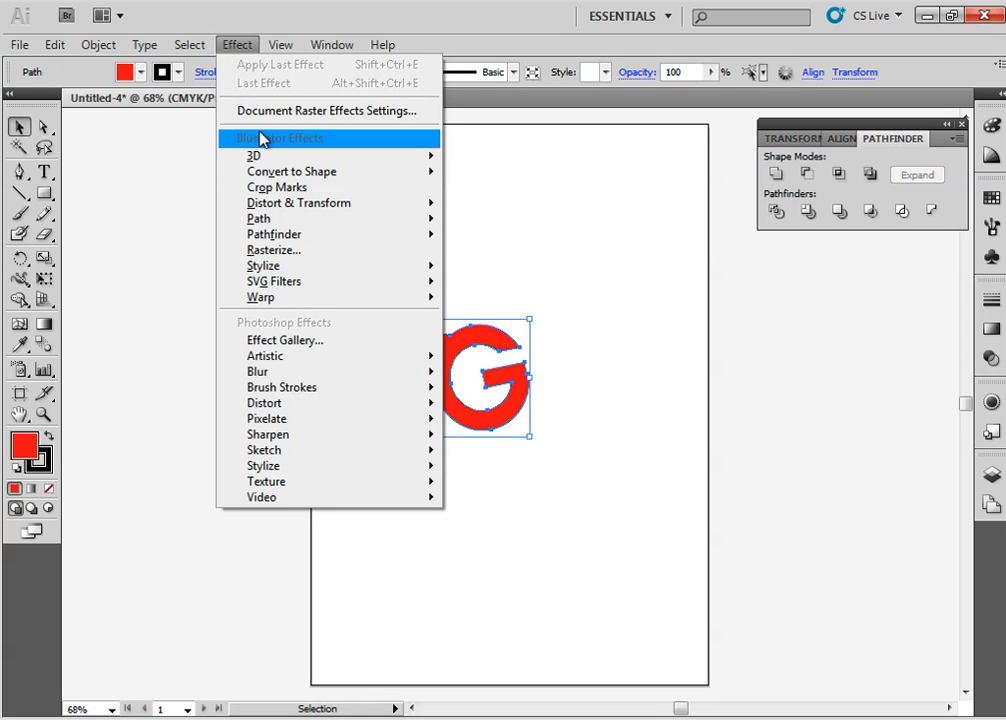
pyautogui.moveTo(258, 160)
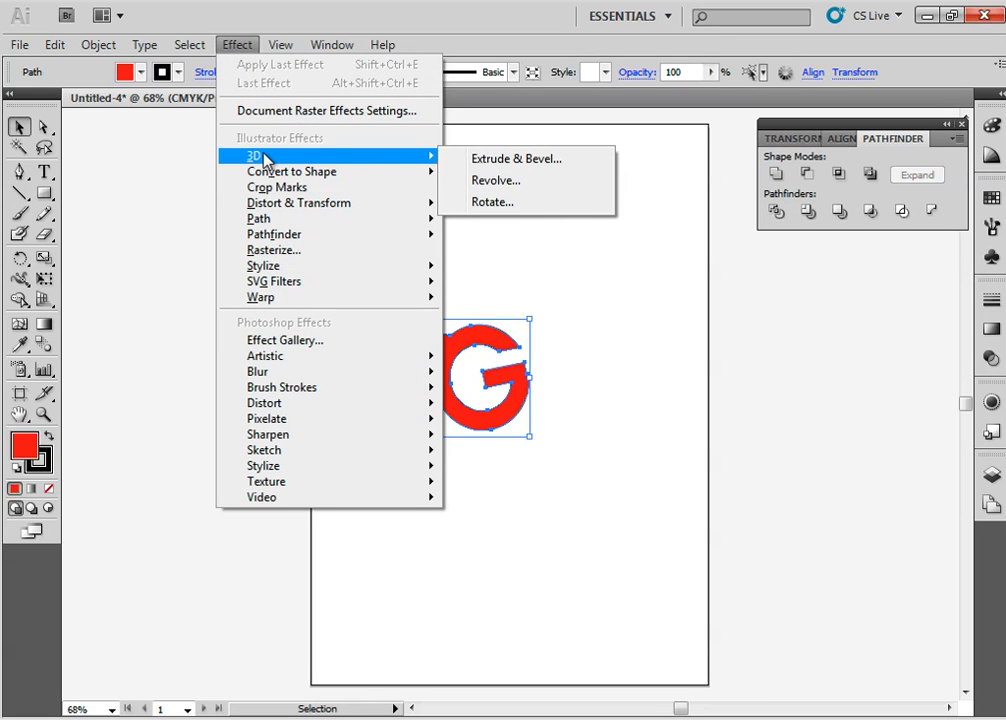
pyautogui.click(506, 162)
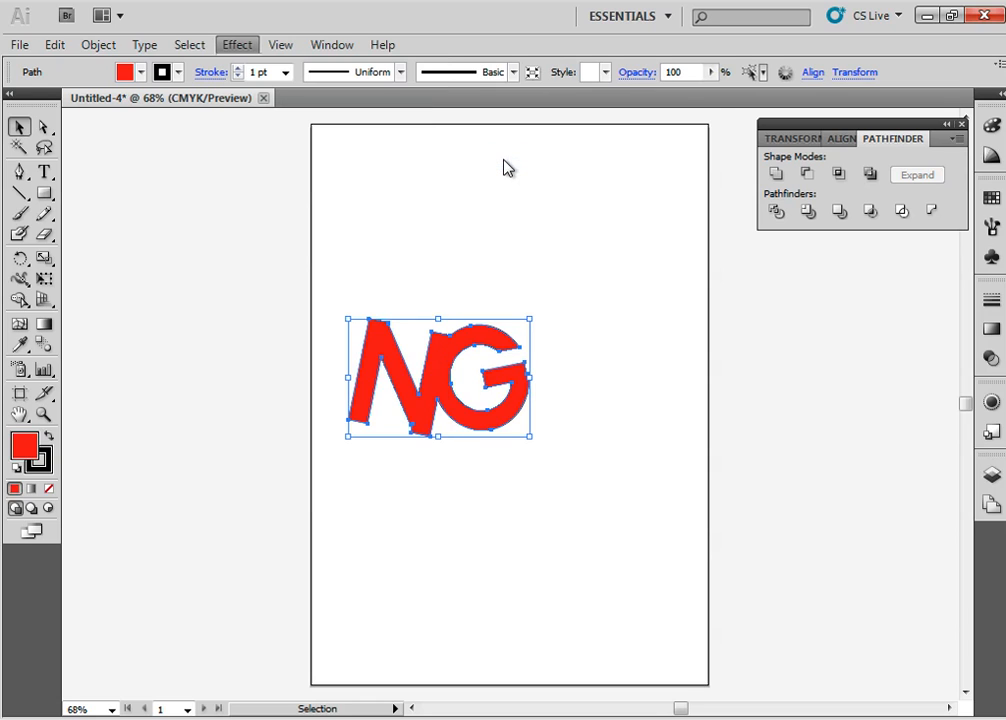
pyautogui.click(635, 143)
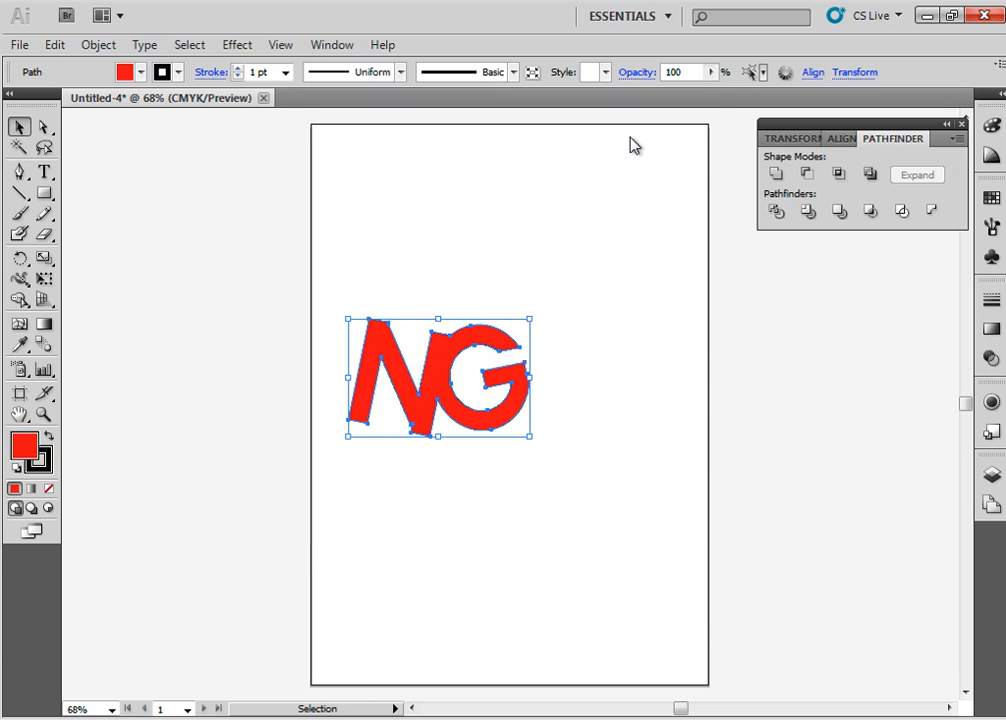
pyautogui.click(550, 515)
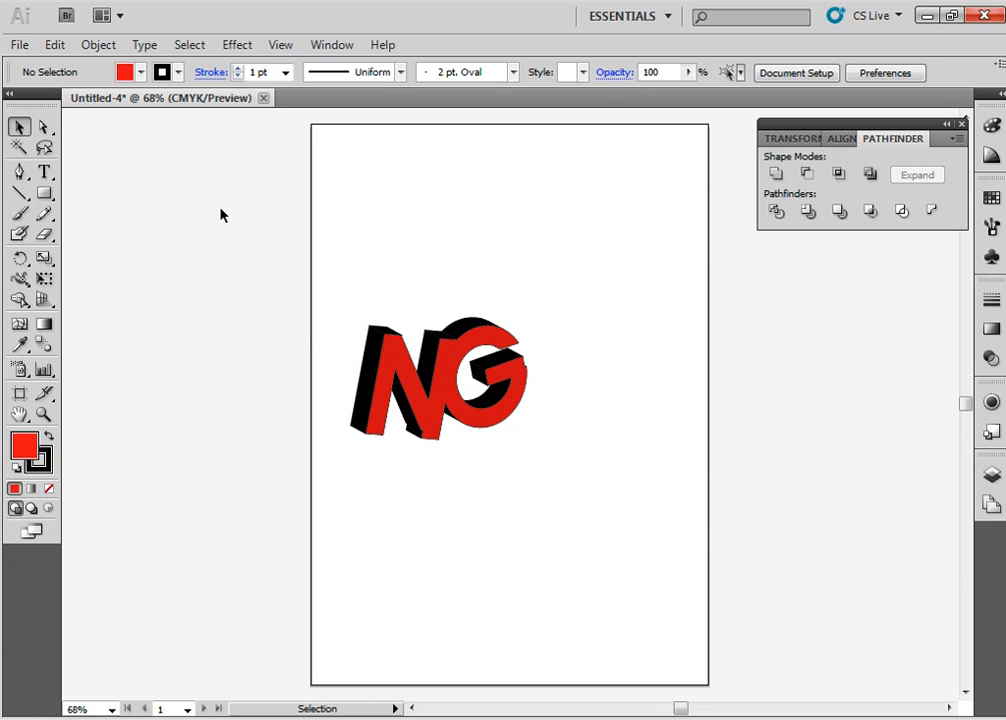
# Save the artwork to My Documents as Untitled-4.eps in Illustrator EPS format, keeping the Illustrator CS5 EPS version options.
pyautogui.click(22, 46)
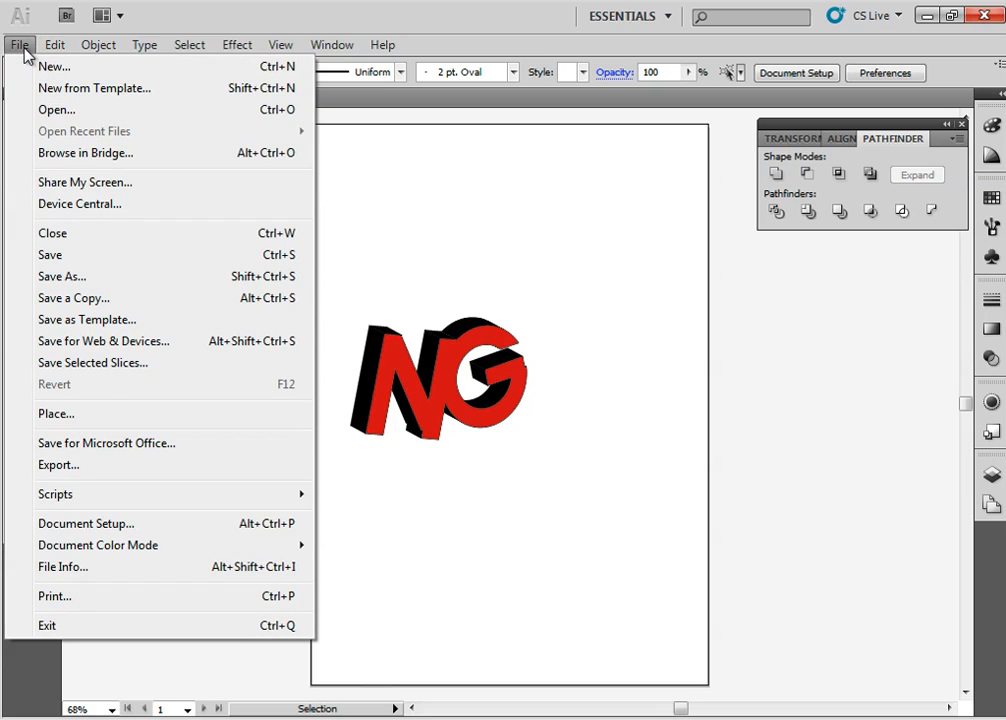
pyautogui.click(62, 277)
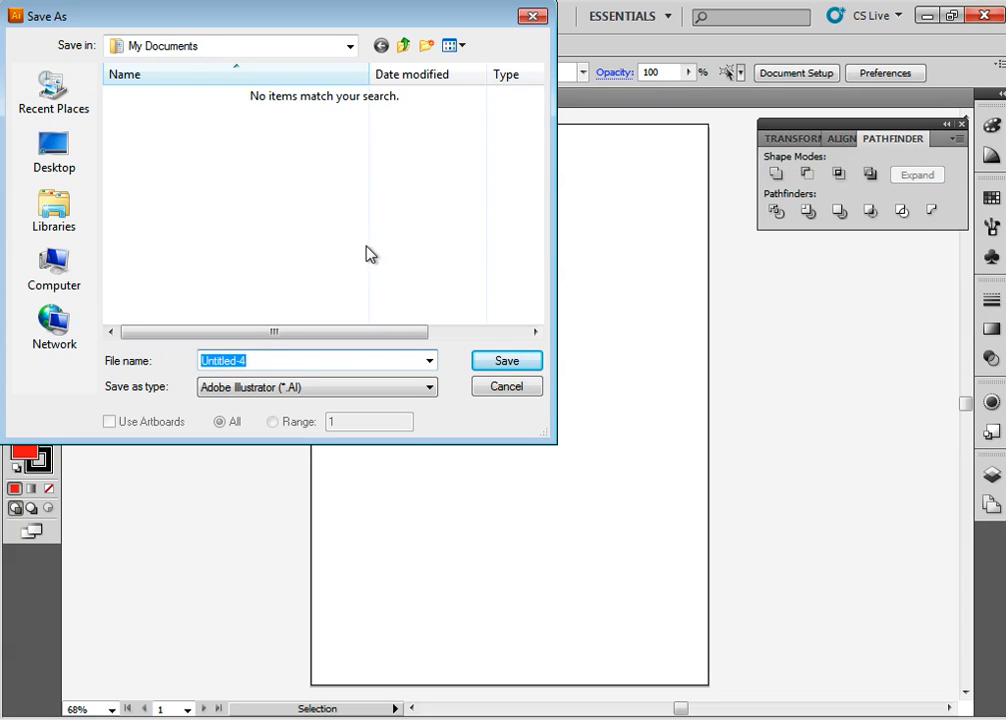
pyautogui.click(426, 388)
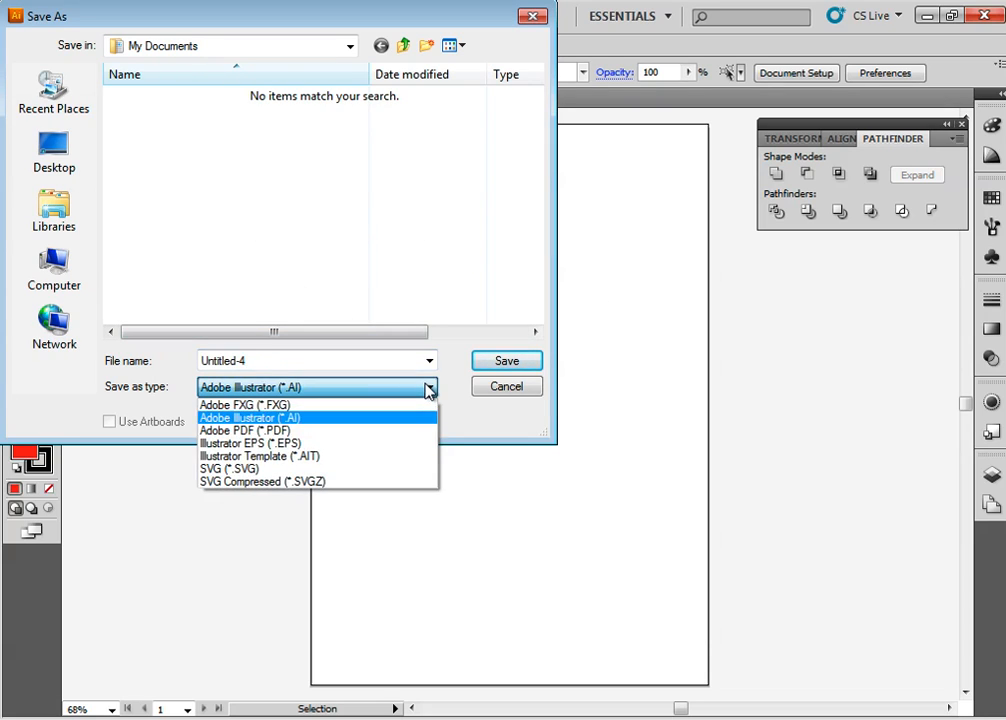
pyautogui.click(287, 447)
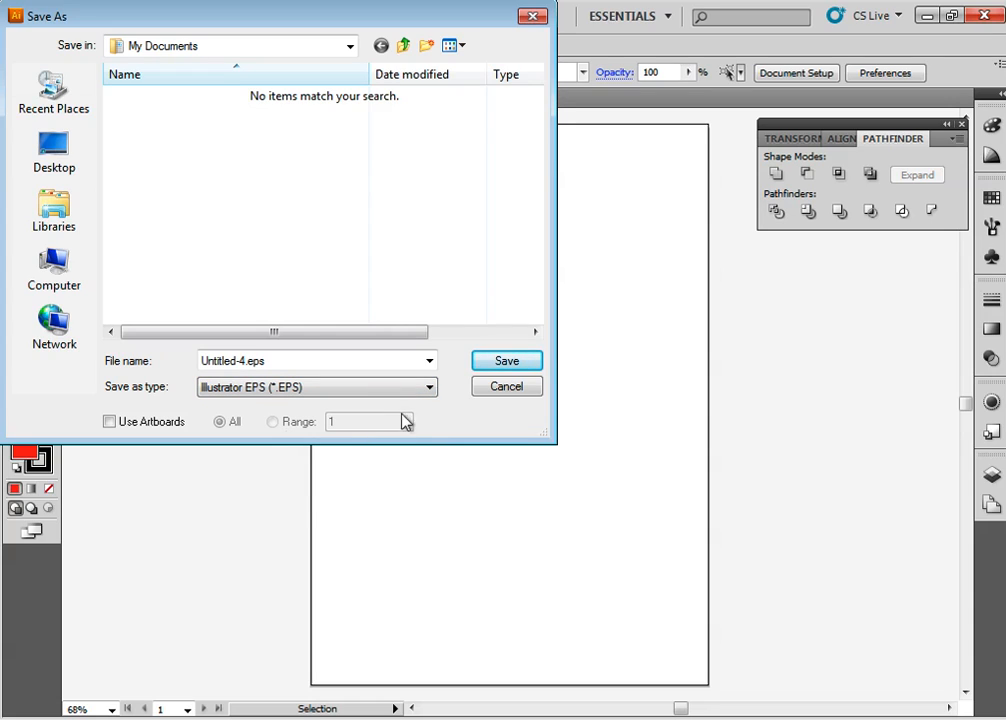
pyautogui.click(507, 361)
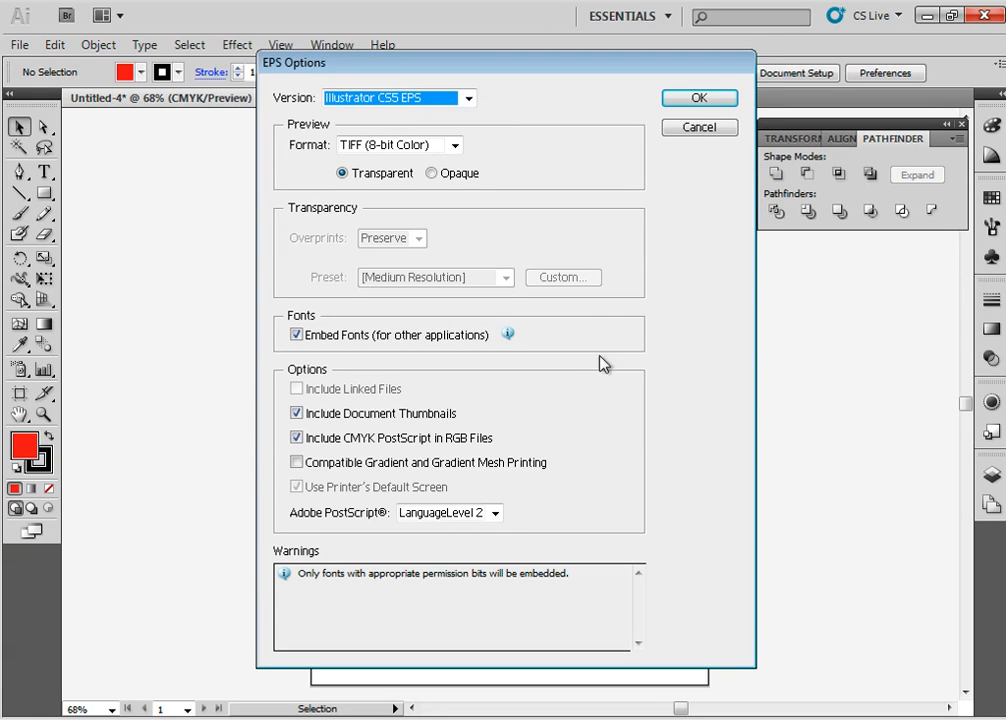
pyautogui.click(702, 100)
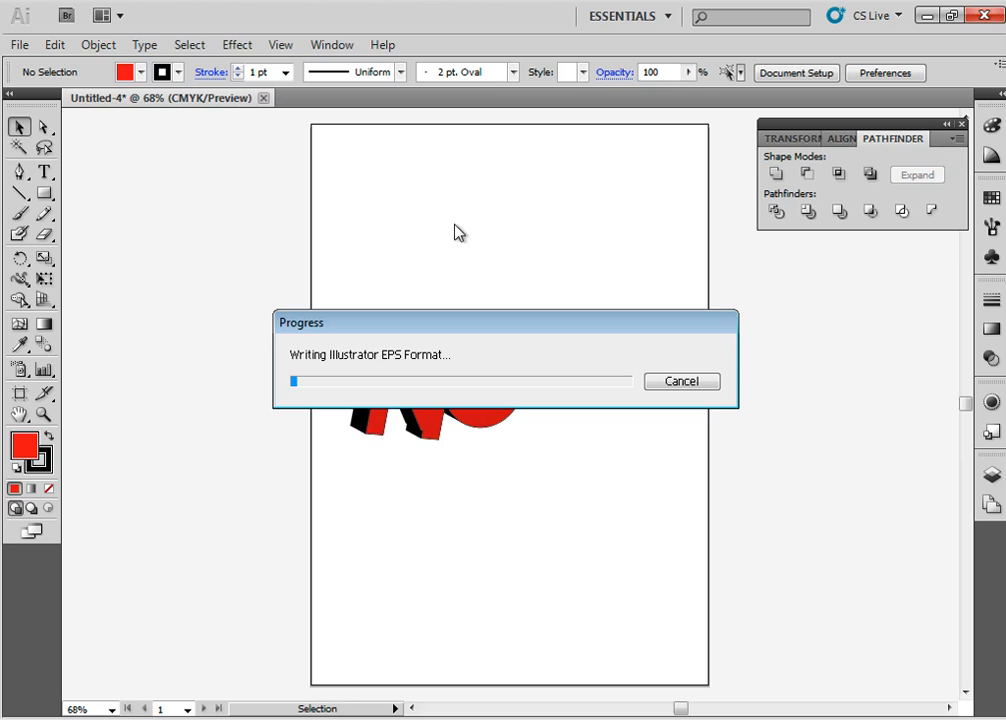
pyautogui.moveTo(455, 232); pyautogui.dragTo(510, 530)
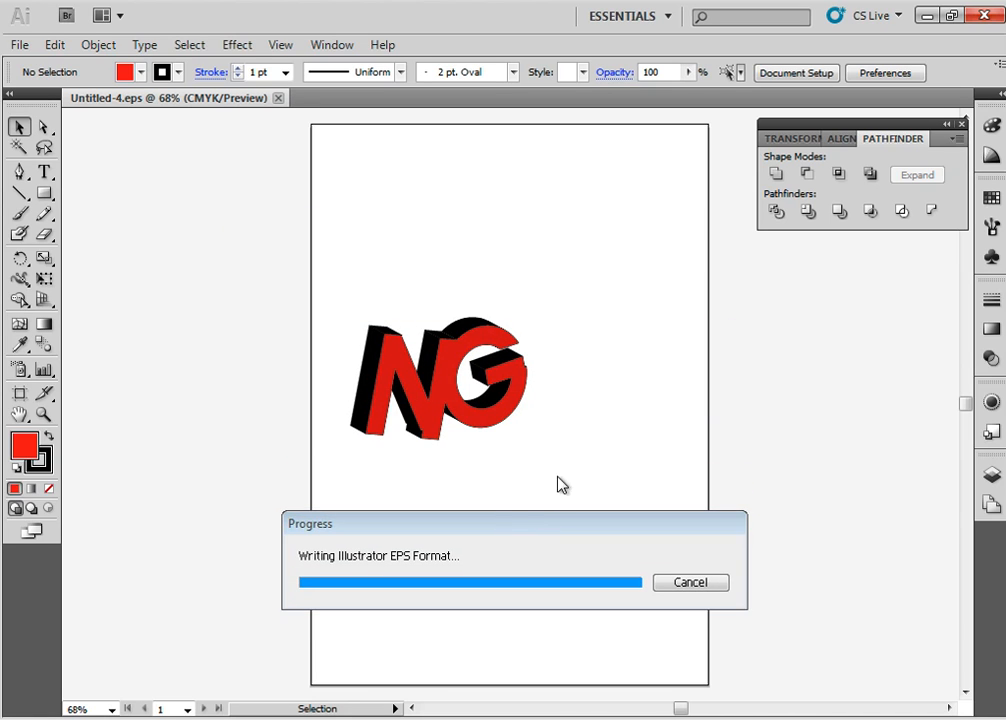